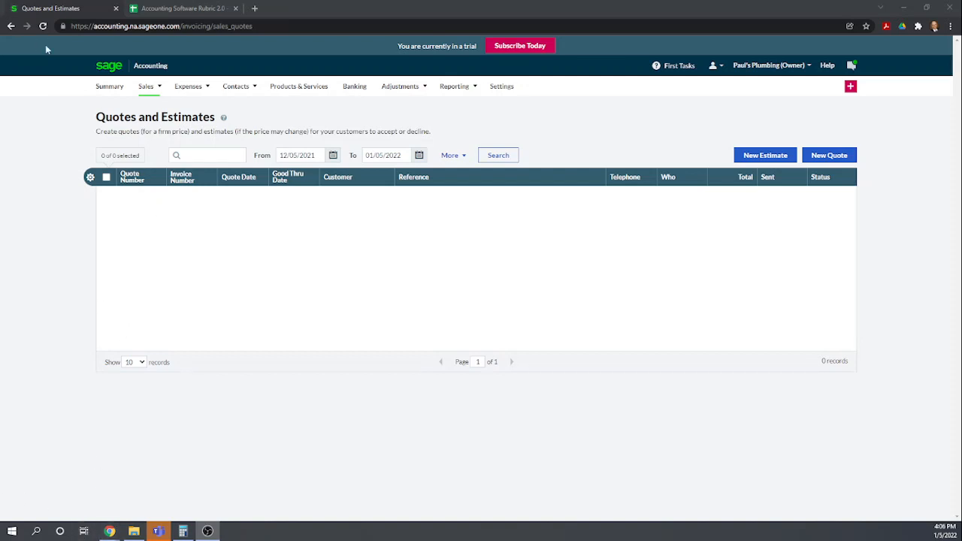
# Step: Start a new sales estimate from Quotes & Estimates and select Family Bowling as the customer
pyautogui.moveTo(147, 88)
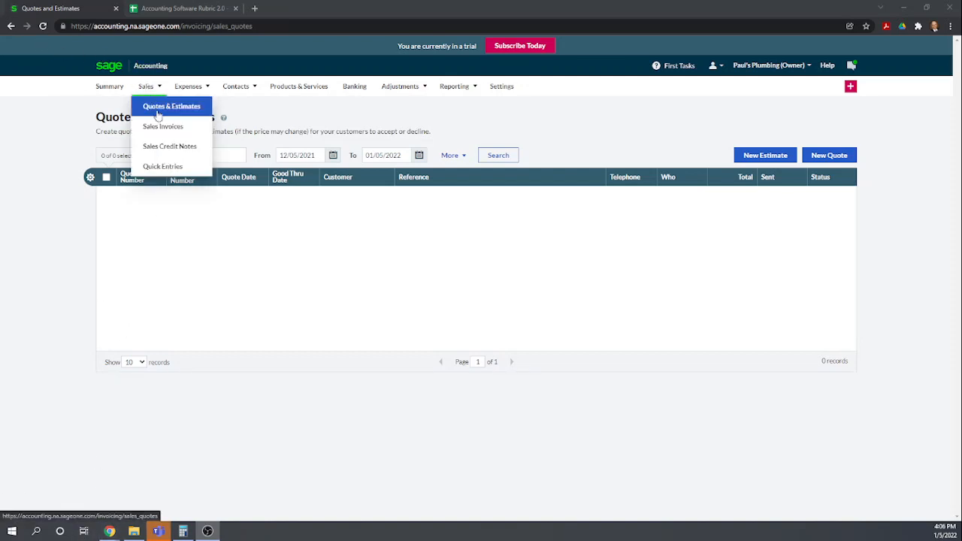
pyautogui.click(158, 113)
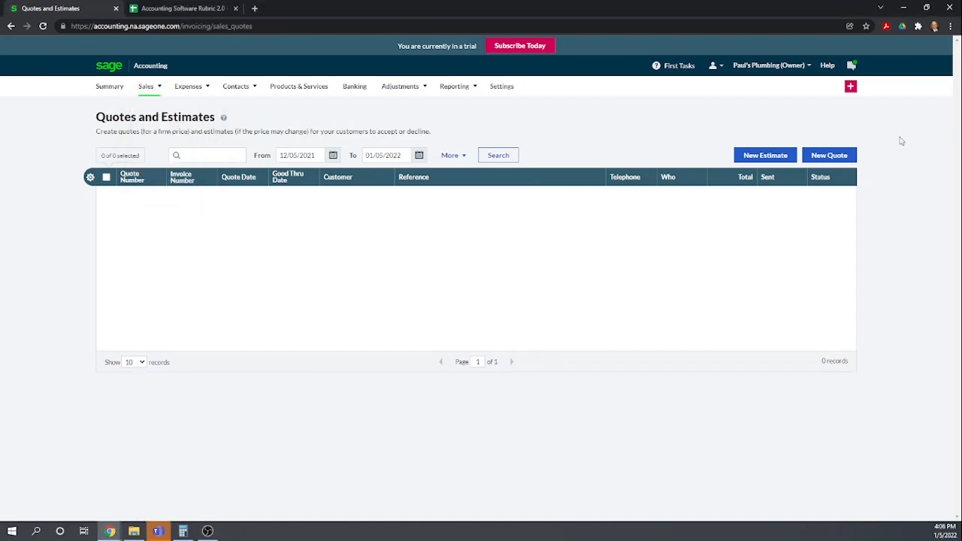
pyautogui.click(765, 155)
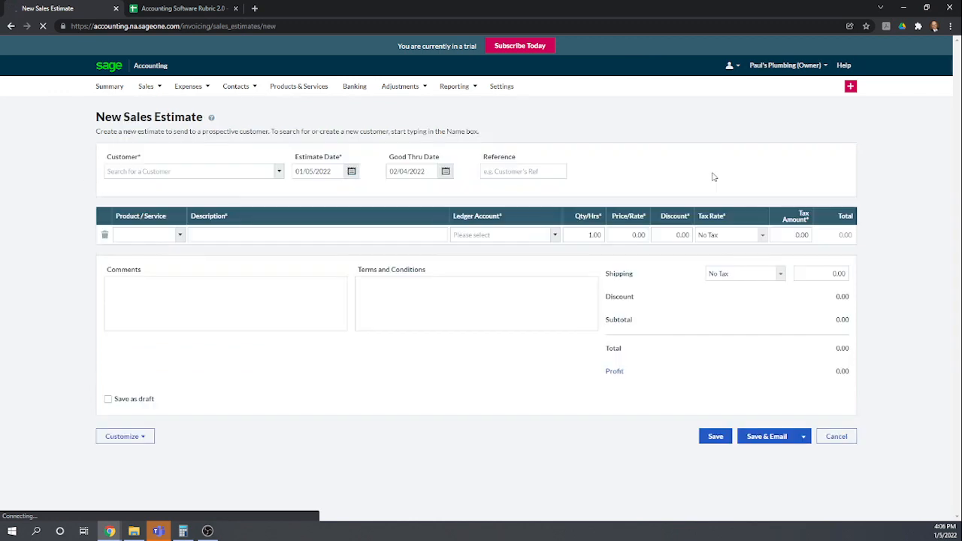
pyautogui.click(279, 173)
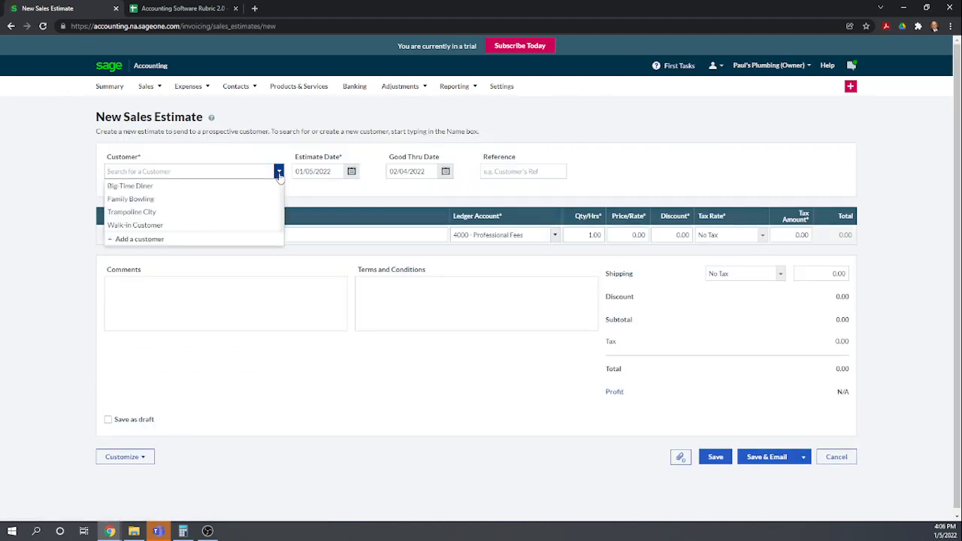
pyautogui.click(144, 200)
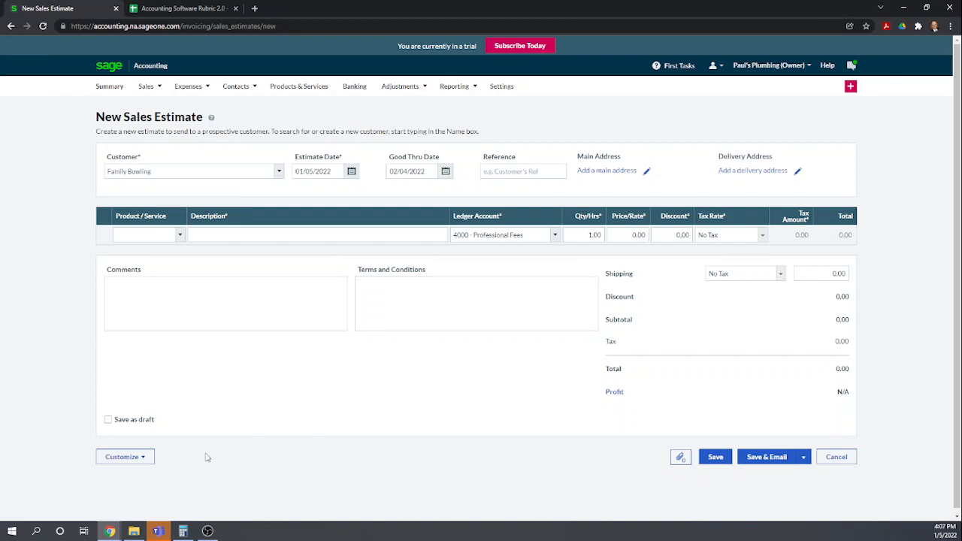
pyautogui.click(144, 459)
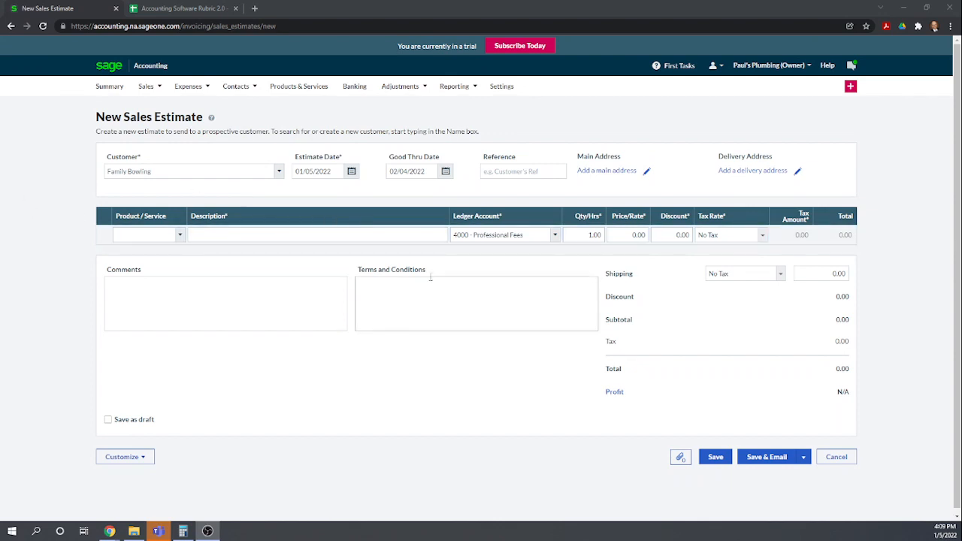
# Step: Add Contract Labor as the estimate's first line item with a quantity of 10
pyautogui.click(180, 236)
pyautogui.click(168, 249)
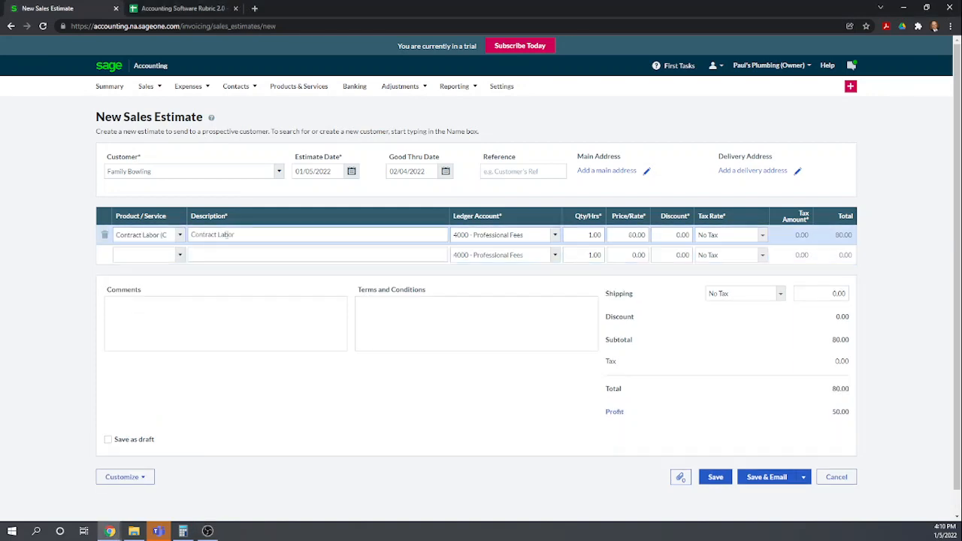
pyautogui.click(585, 235)
pyautogui.write('10')
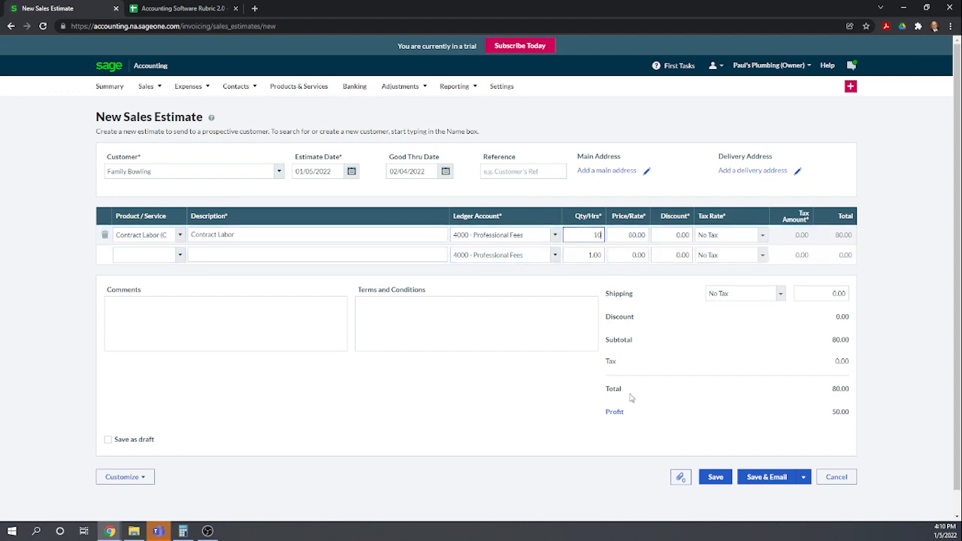
pyautogui.click(552, 408)
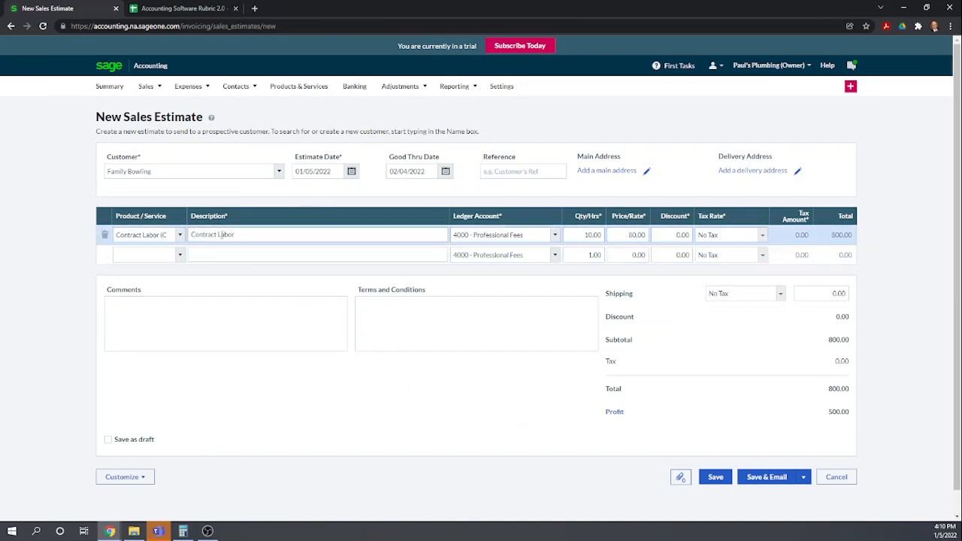
# Step: Add Plumbing Widgets as the second line item with a quantity of 10
pyautogui.click(181, 257)
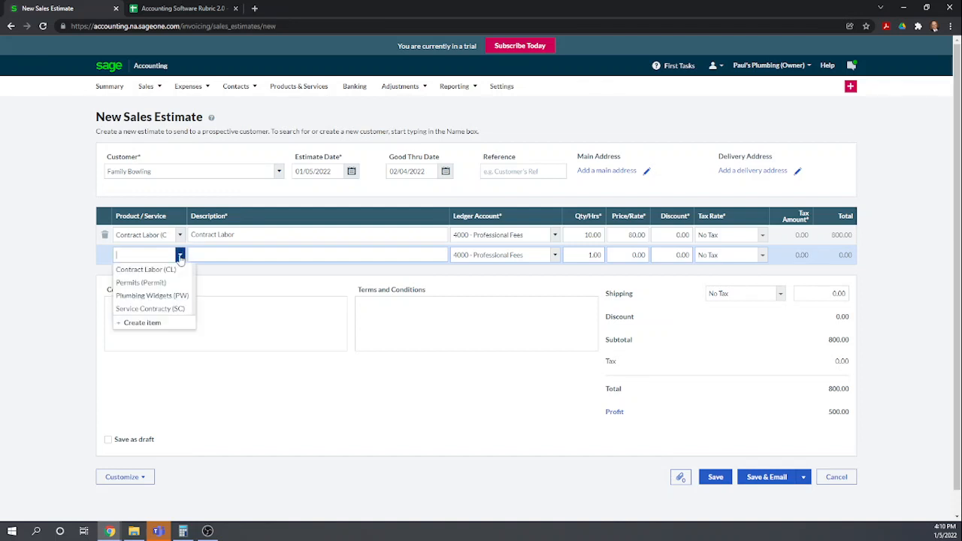
pyautogui.click(166, 298)
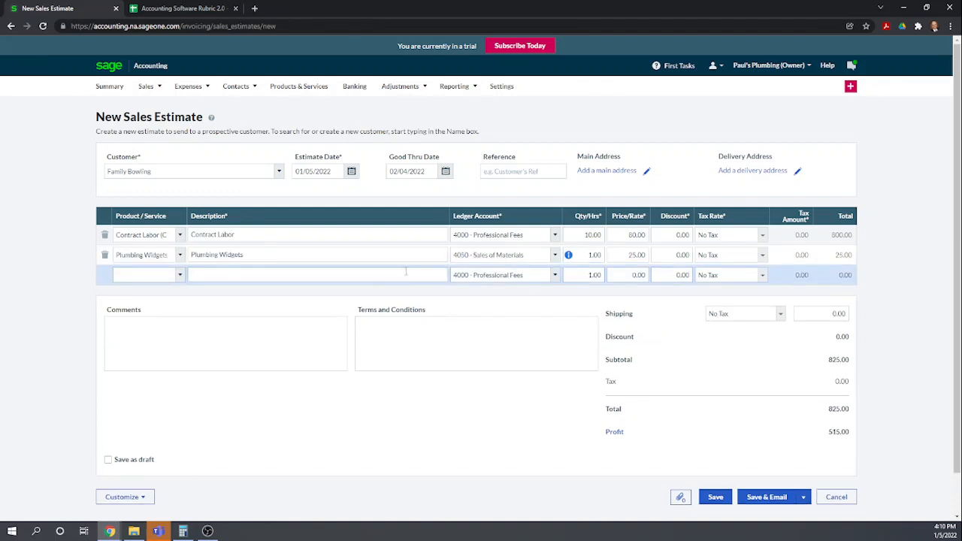
pyautogui.moveTo(569, 256)
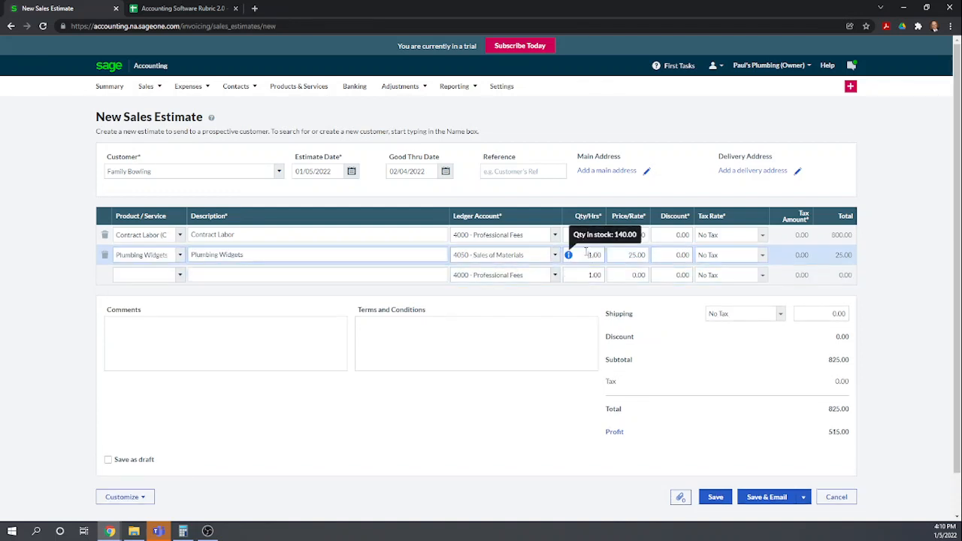
pyautogui.moveTo(586, 252); pyautogui.dragTo(593, 253)
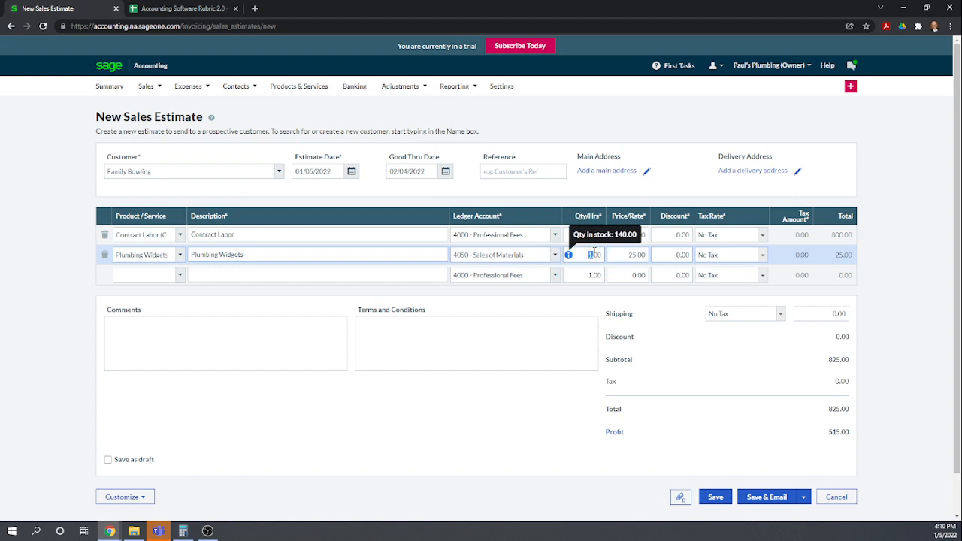
pyautogui.write('10')
pyautogui.click(529, 418)
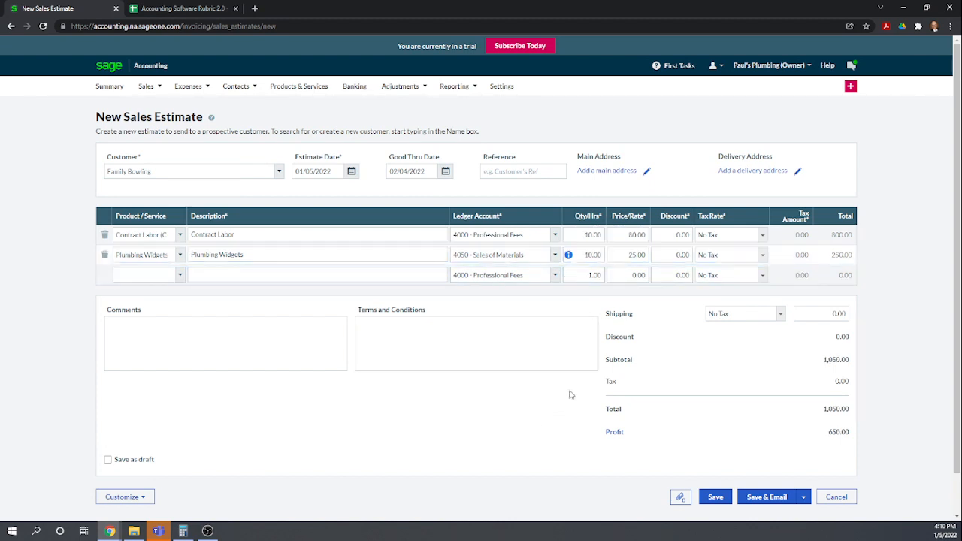
# Step: Apply the State of New York 6% tax rate to the Plumbing Widgets line
pyautogui.click(762, 255)
pyautogui.click(743, 304)
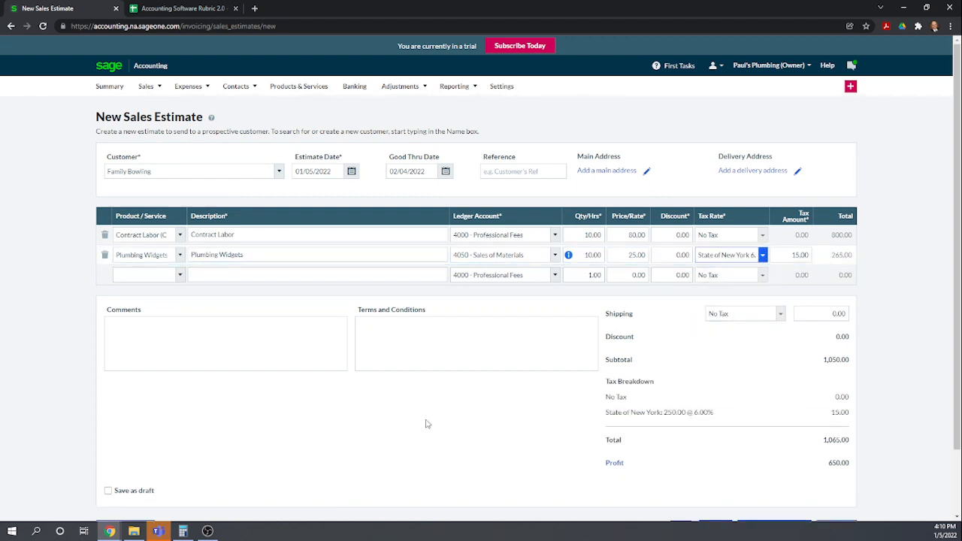
pyautogui.scroll(-1, 433, 428)
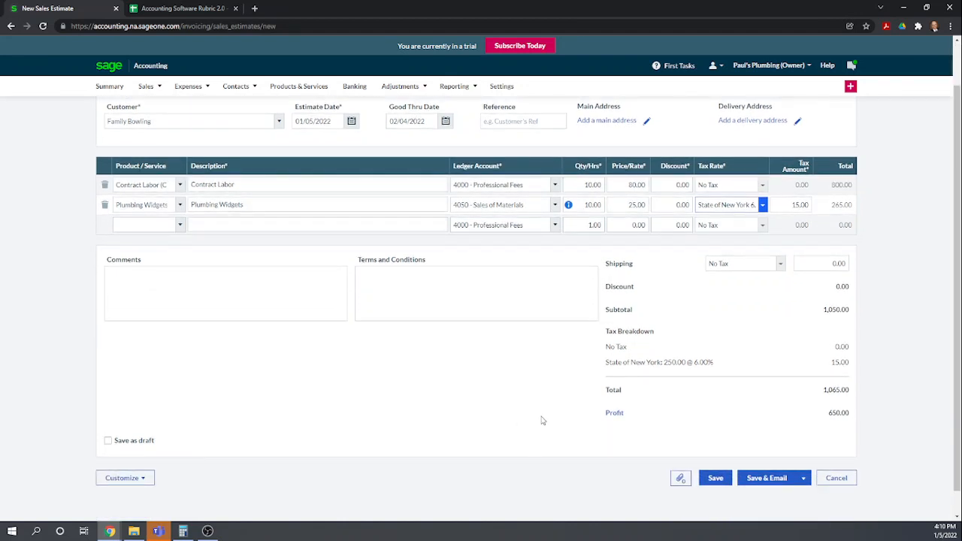
pyautogui.scroll(1, 543, 421)
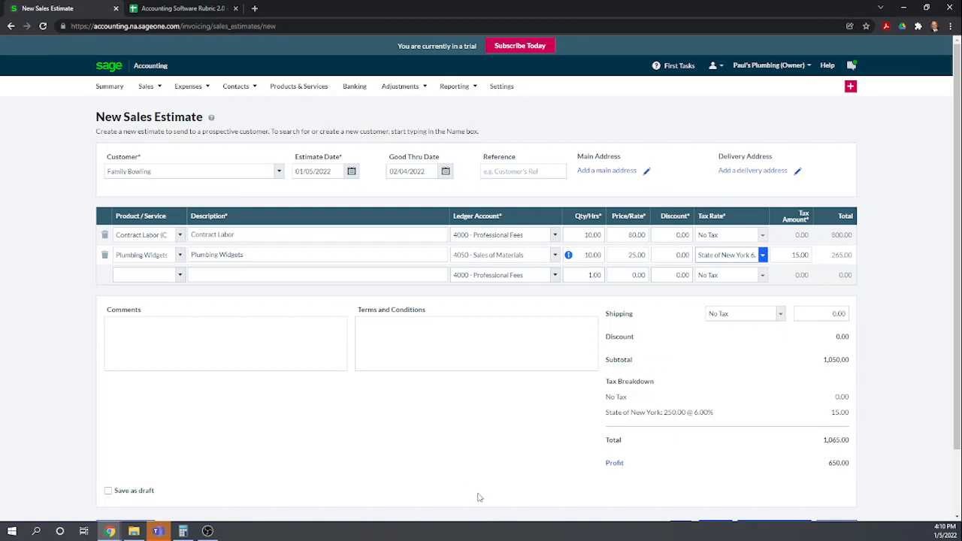
# Step: Check the line prices, quantities and profit of the estimate, and save it
pyautogui.scroll(-1, 479, 498)
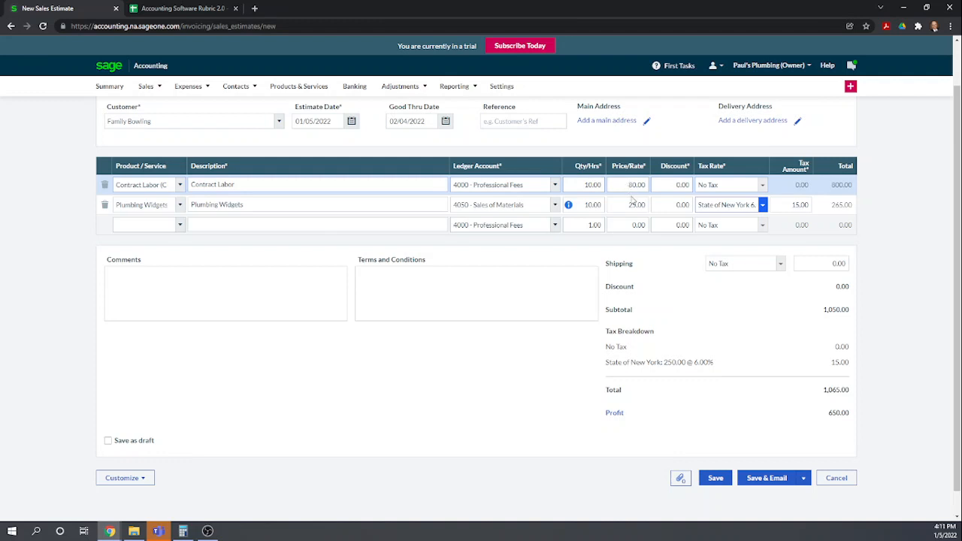
pyautogui.click(635, 204)
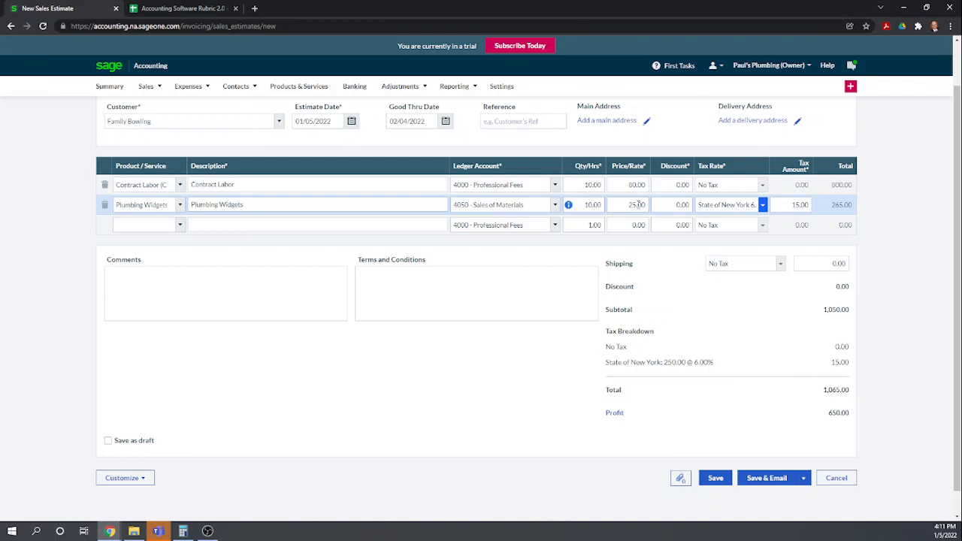
pyautogui.moveTo(581, 199)
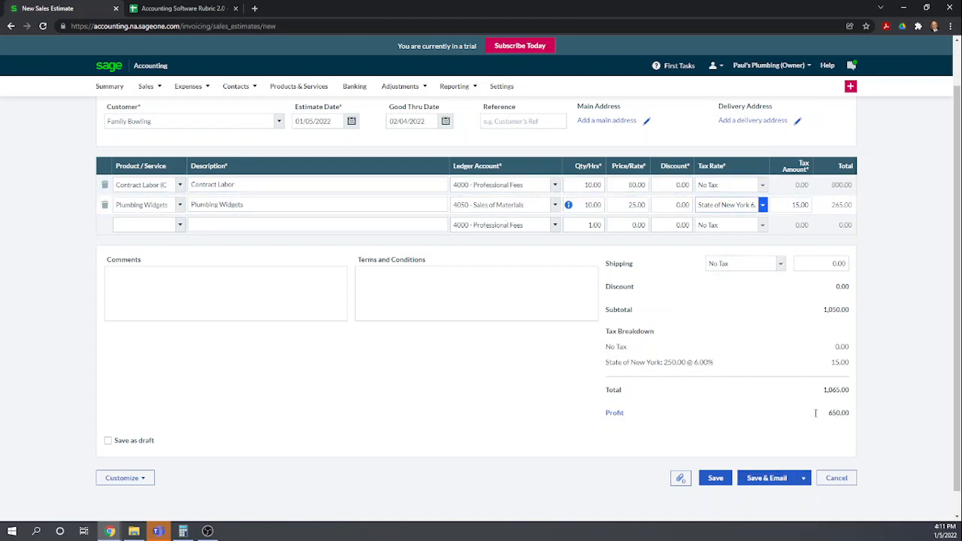
pyautogui.scroll(1, 877, 405)
pyautogui.scroll(-1, 877, 404)
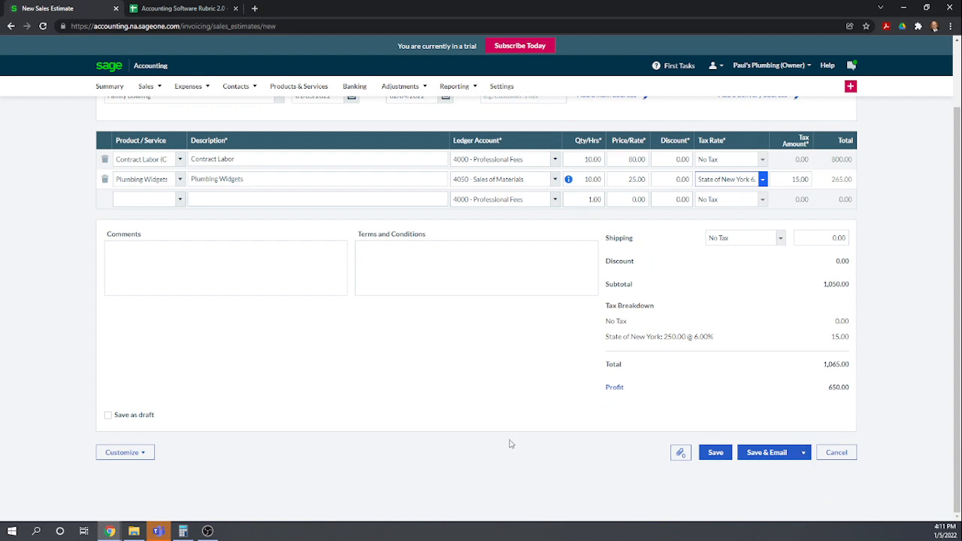
pyautogui.click(716, 453)
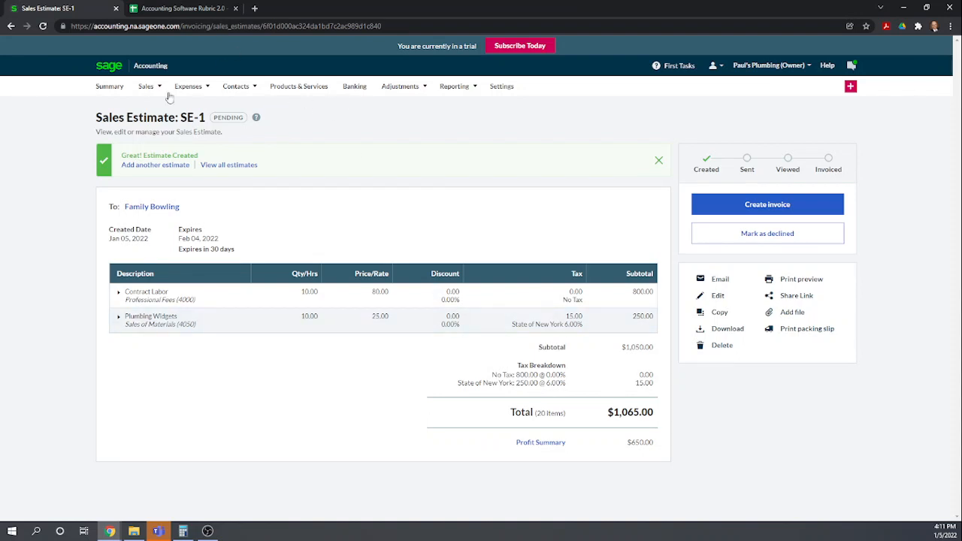
# Step: Start a new vendor bill and choose the independent contractor, the first vendor listed, as its vendor
pyautogui.moveTo(190, 89)
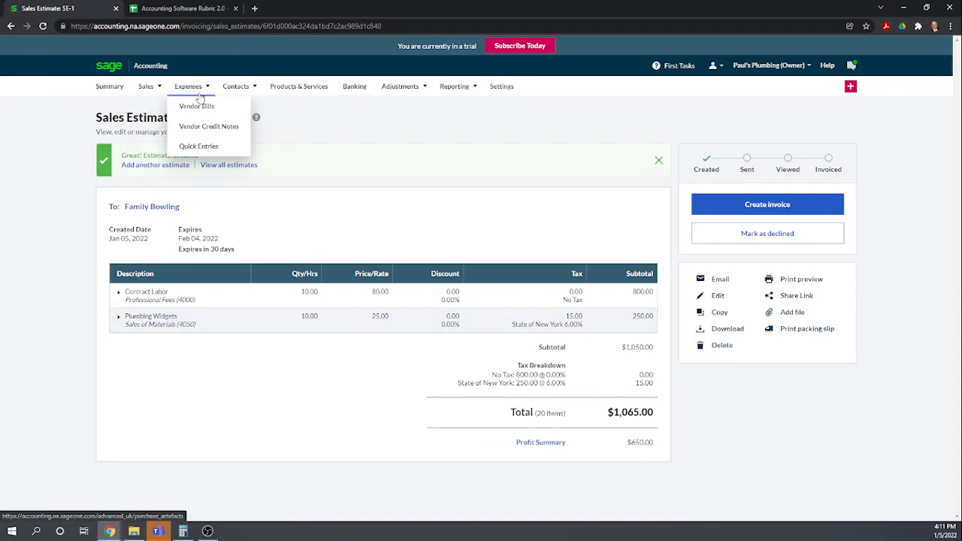
pyautogui.click(207, 107)
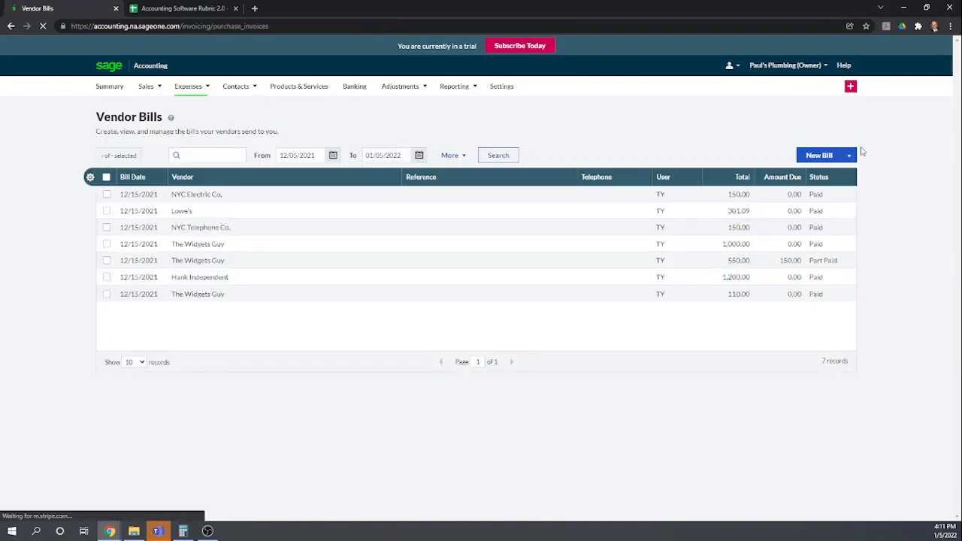
pyautogui.click(820, 156)
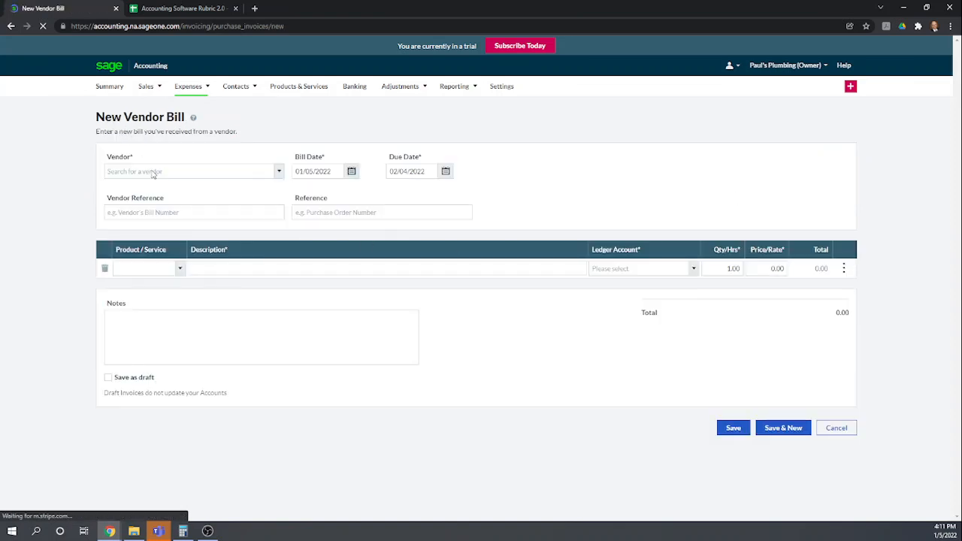
pyautogui.click(279, 171)
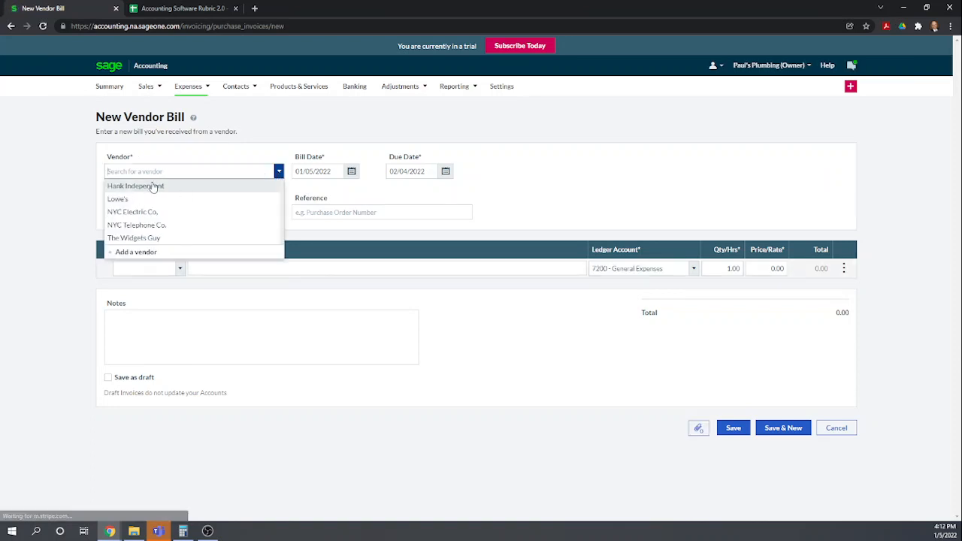
pyautogui.click(154, 186)
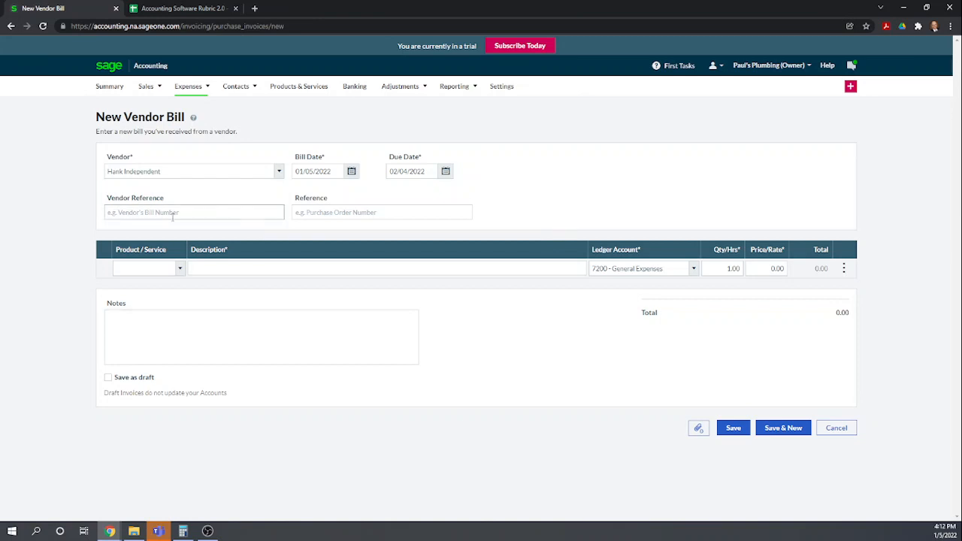
# Step: Add a Contract Labor line with a quantity of 12 to the vendor bill and save it
pyautogui.click(181, 269)
pyautogui.click(163, 285)
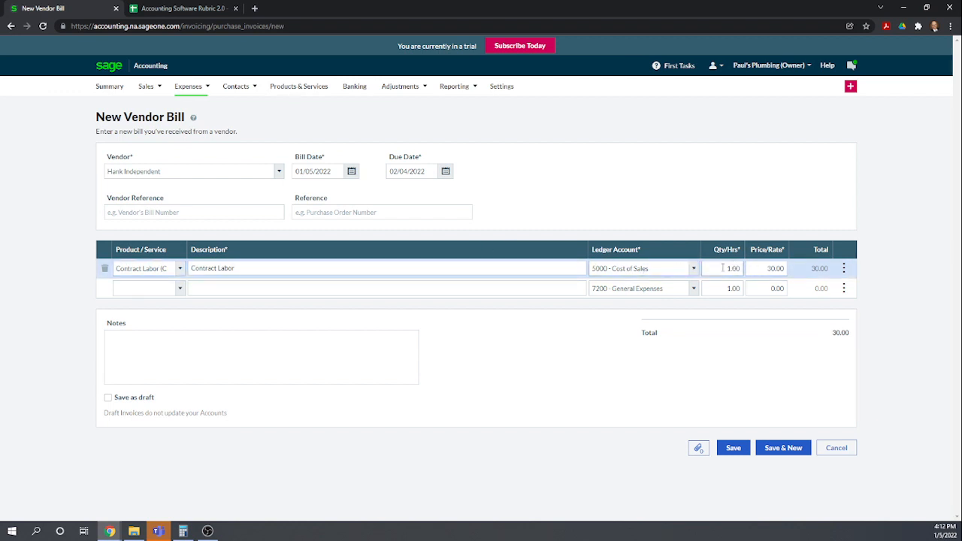
pyautogui.click(723, 268)
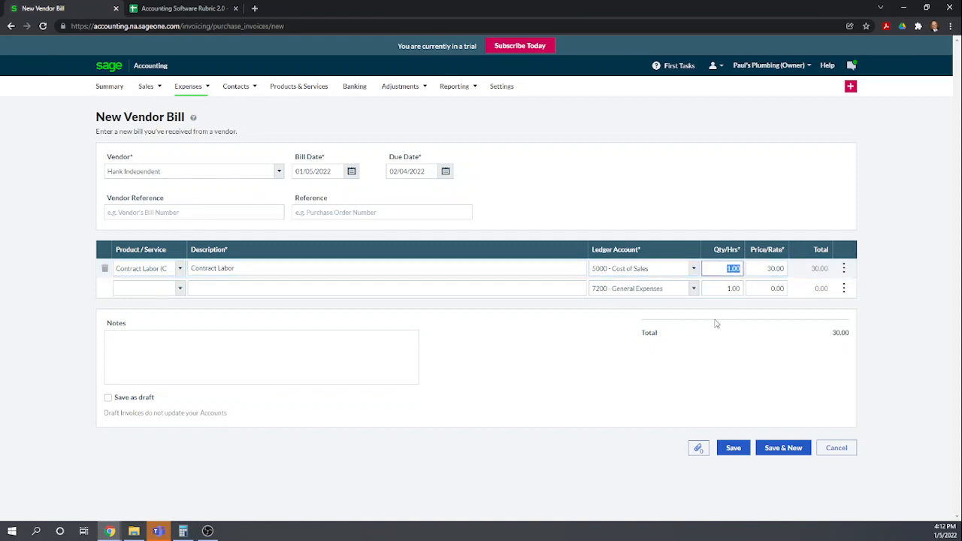
pyautogui.write('12')
pyautogui.click(543, 322)
pyautogui.click(739, 451)
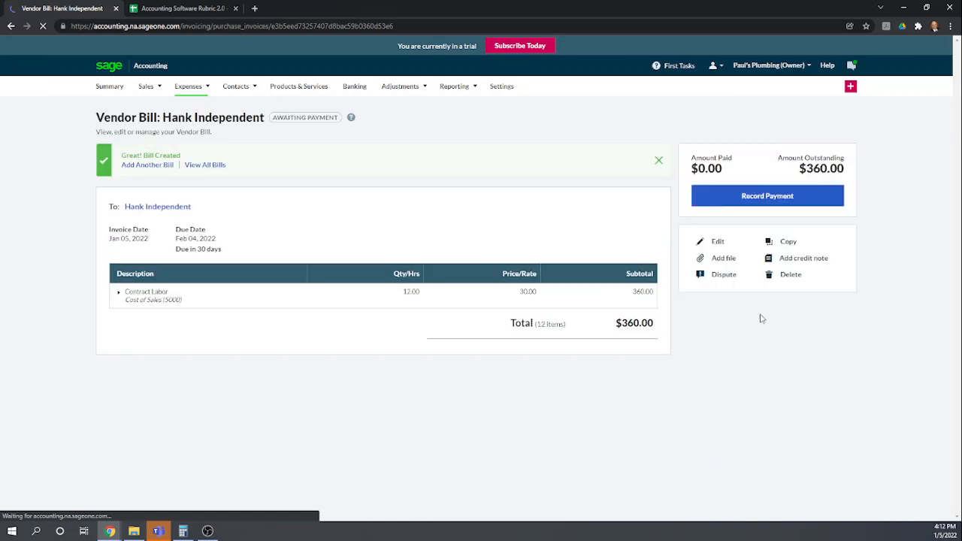
# Step: Edit the saved vendor bill and assign its Contract Labor line the Plumbing class and the New York location
pyautogui.click(719, 243)
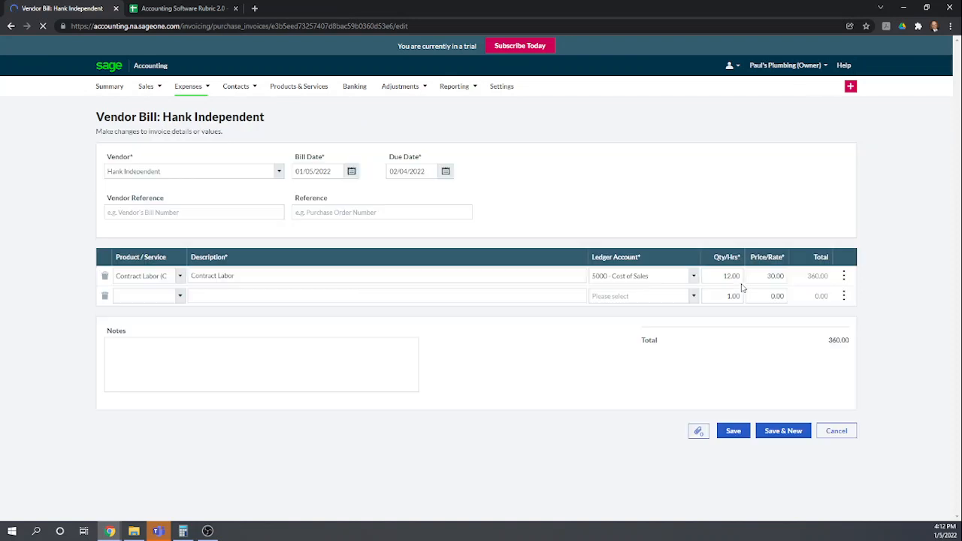
pyautogui.click(845, 276)
pyautogui.click(844, 312)
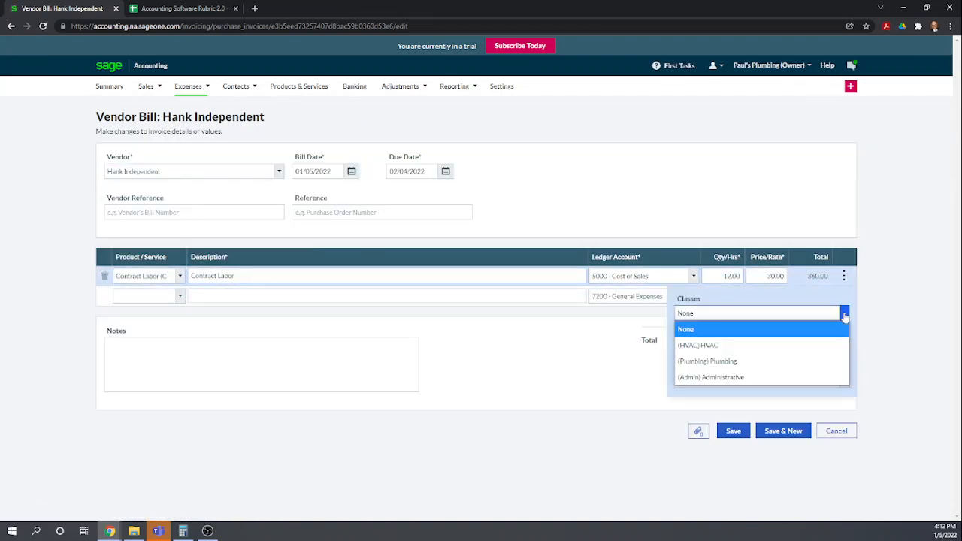
pyautogui.click(745, 362)
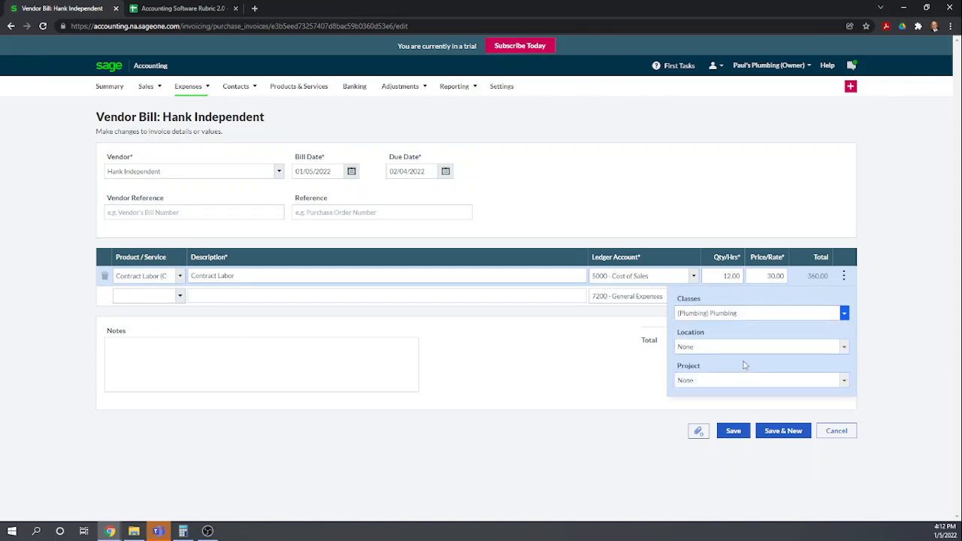
pyautogui.click(843, 351)
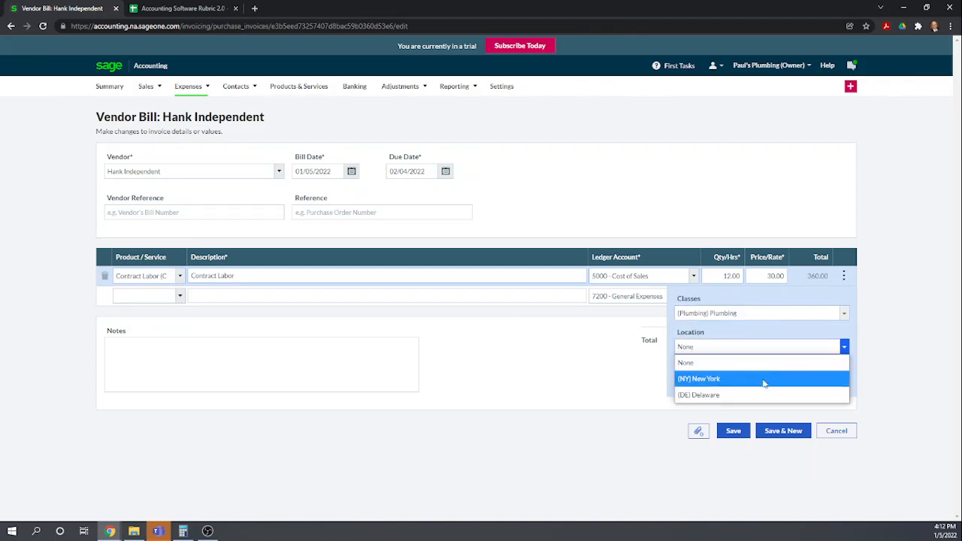
pyautogui.click(767, 379)
# Step: Assign the vendor bill's Contract Labor line to Project 2 and save the bill
pyautogui.click(845, 382)
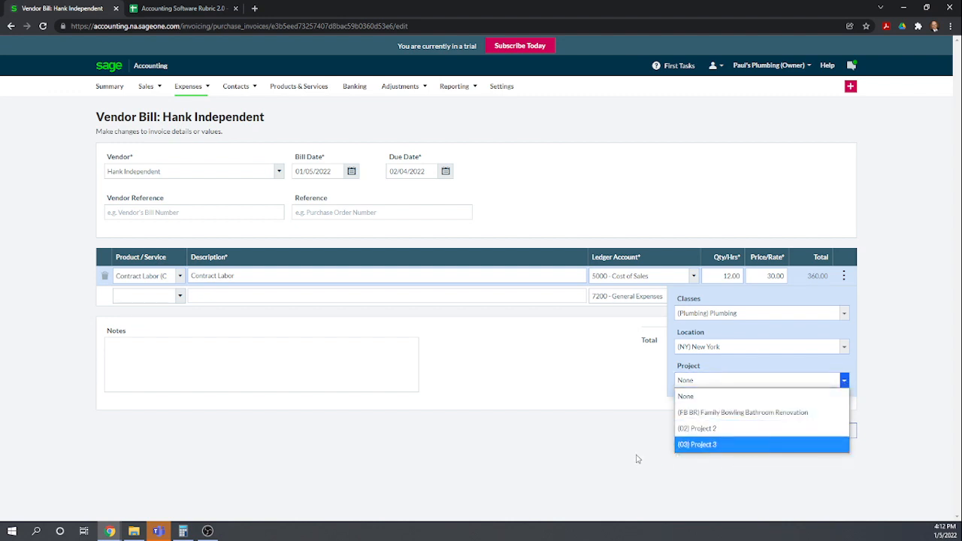
pyautogui.click(715, 429)
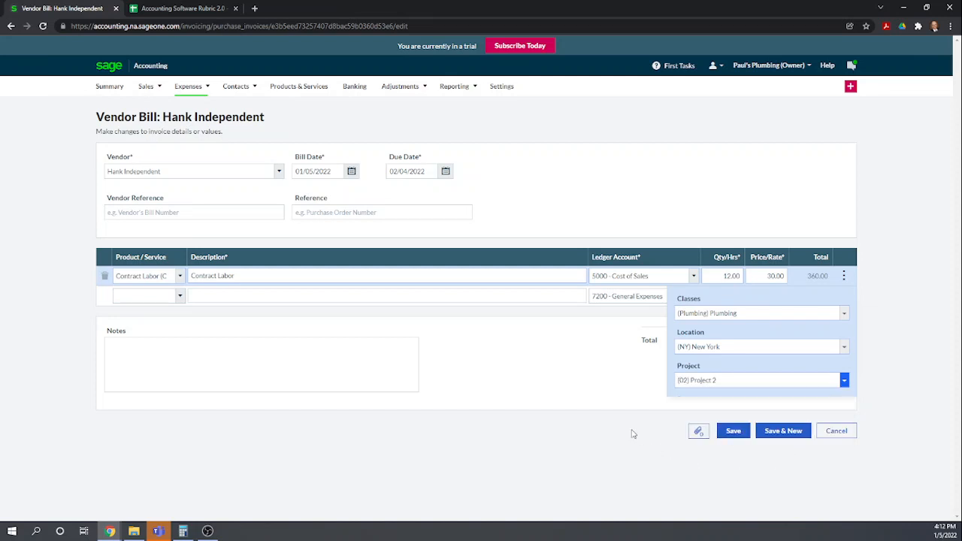
pyautogui.click(591, 439)
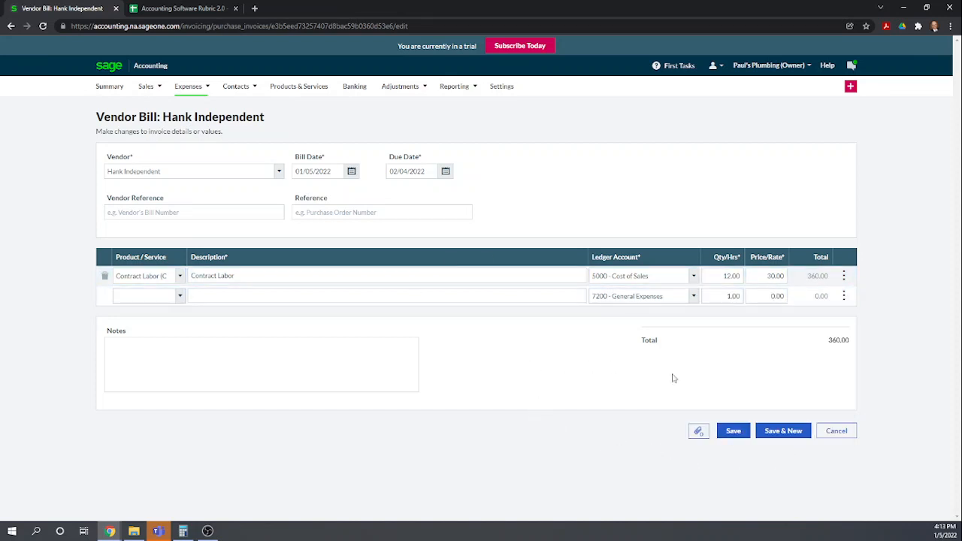
pyautogui.click(734, 433)
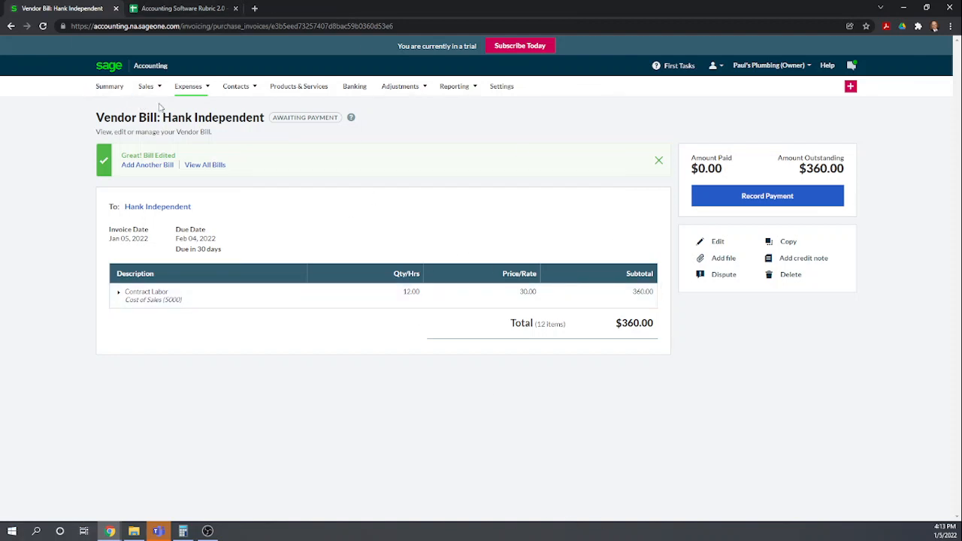
# Step: Open the Family Bowling sales estimate and create an invoice from it
pyautogui.moveTo(156, 89)
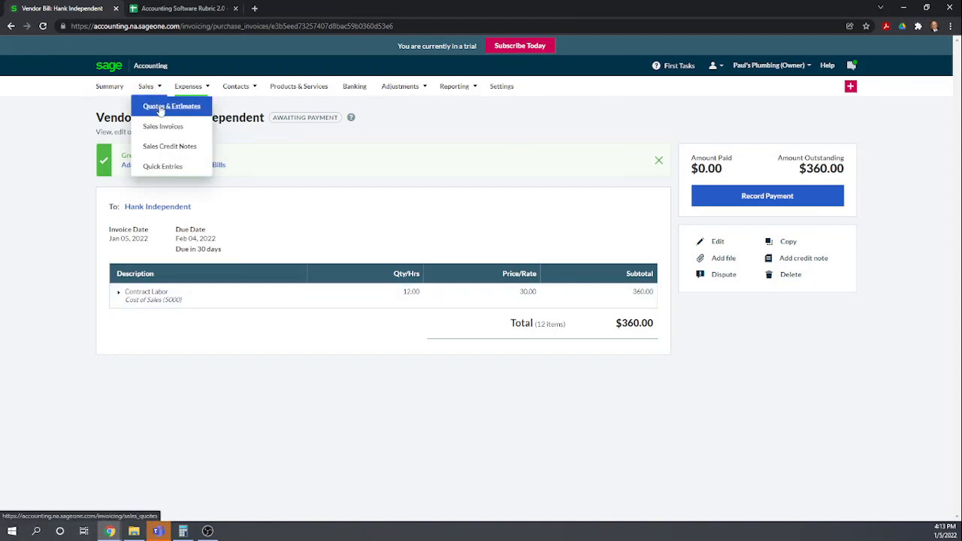
pyautogui.click(161, 110)
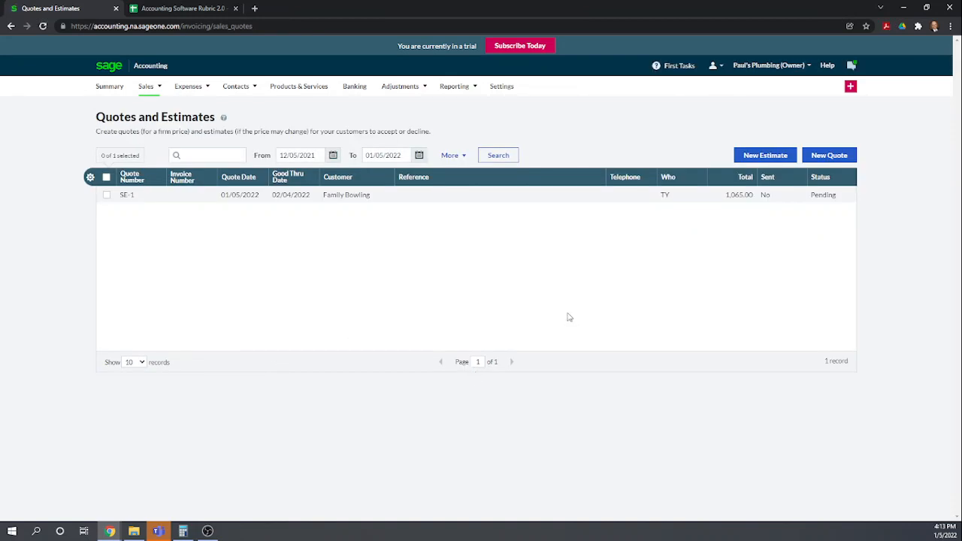
pyautogui.click(355, 198)
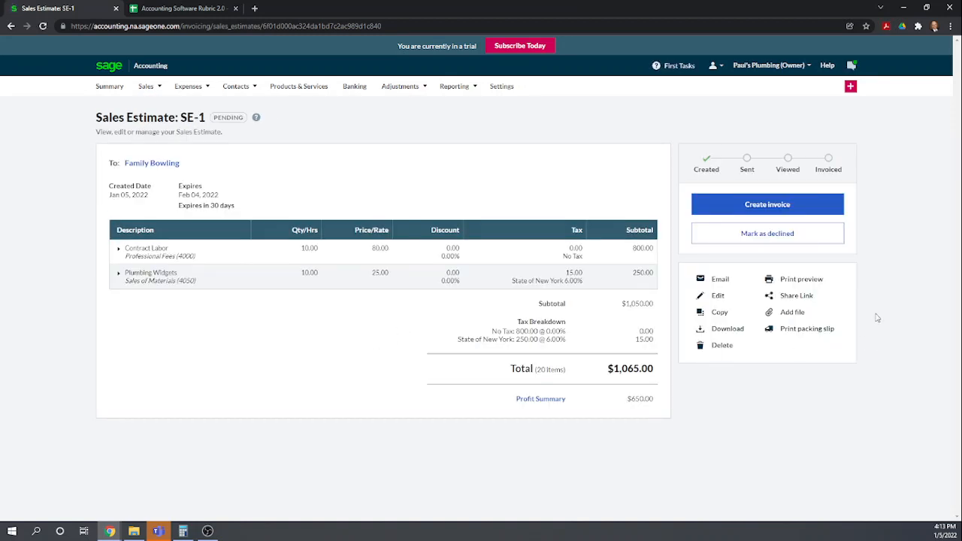
pyautogui.click(762, 206)
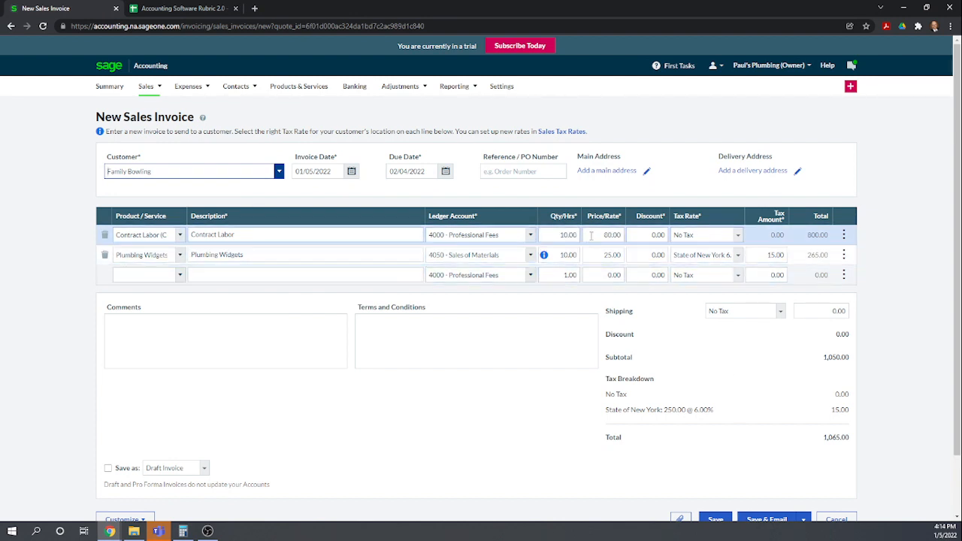
# Step: Set the invoice quantities to 12 for Contract Labor and 8 for Plumbing Widgets
pyautogui.click(560, 235)
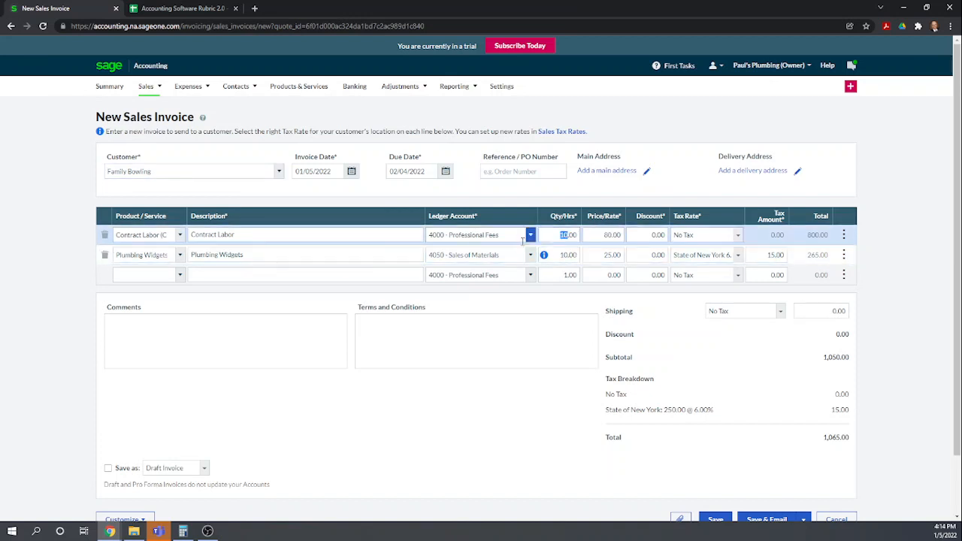
pyautogui.write('2')
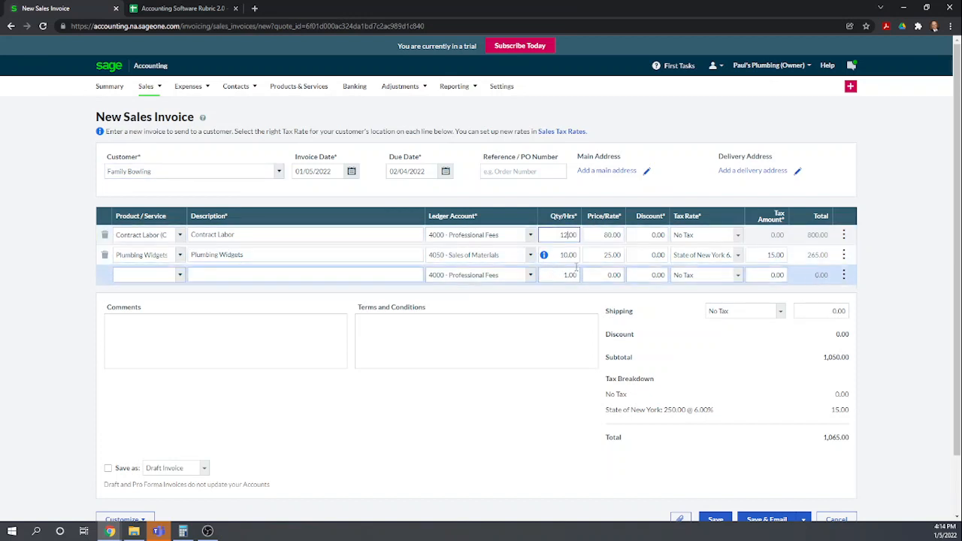
pyautogui.click(568, 255)
pyautogui.moveTo(559, 254); pyautogui.dragTo(575, 256)
pyautogui.write('80')
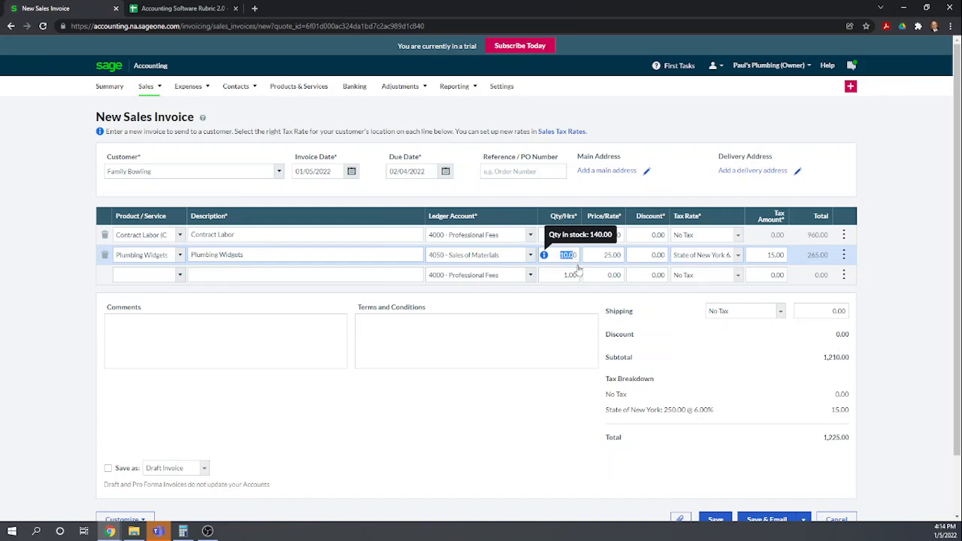
pyautogui.click(567, 310)
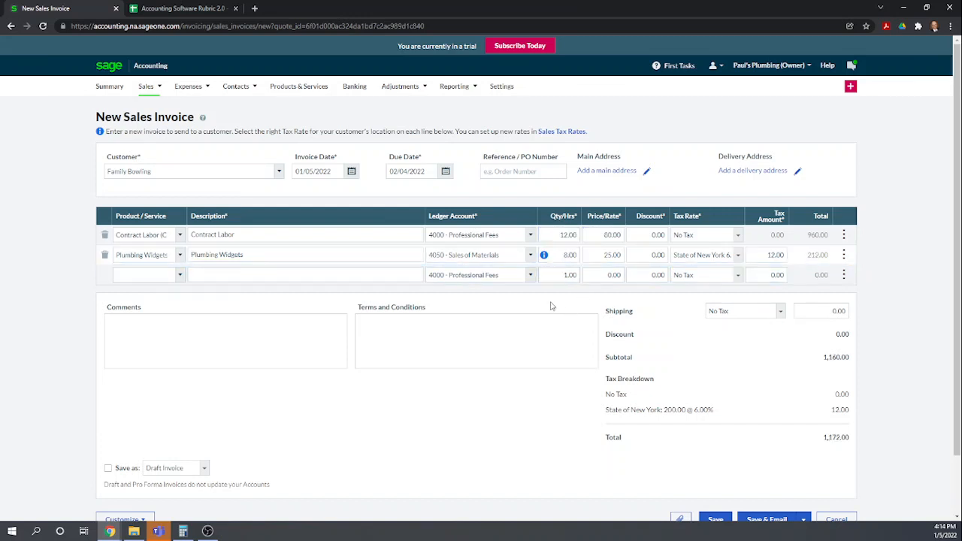
# Step: Assign the invoice's Contract Labor line the Plumbing class and the New York location
pyautogui.click(844, 235)
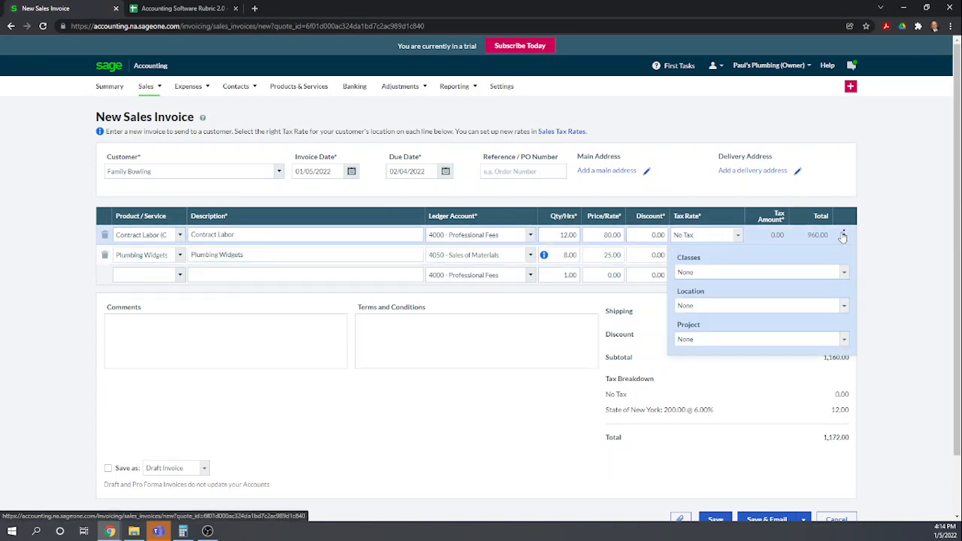
pyautogui.click(843, 273)
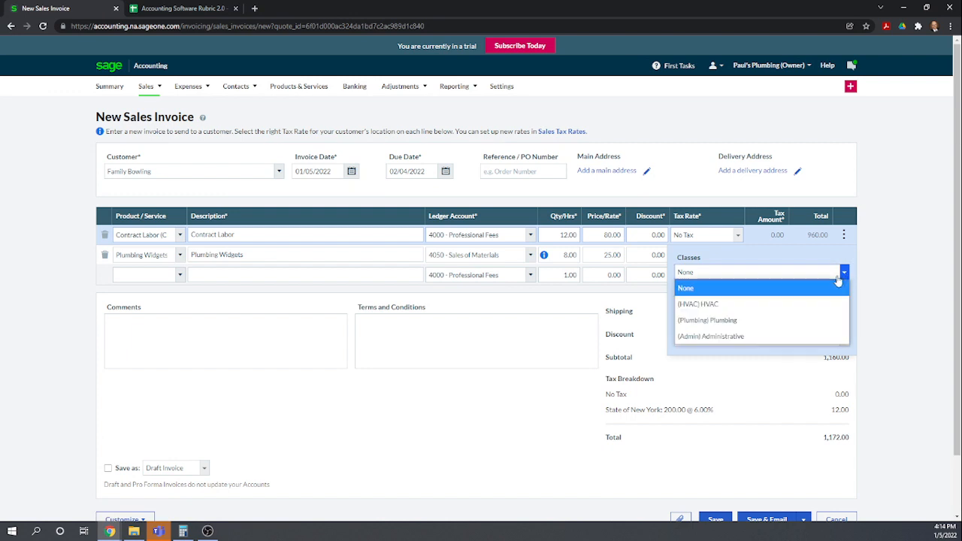
pyautogui.click(845, 325)
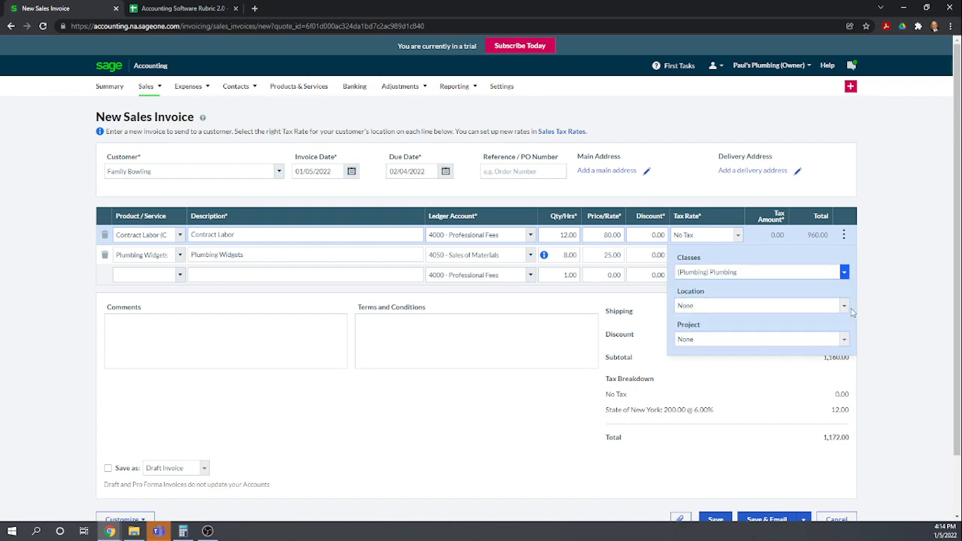
pyautogui.click(845, 307)
pyautogui.click(837, 337)
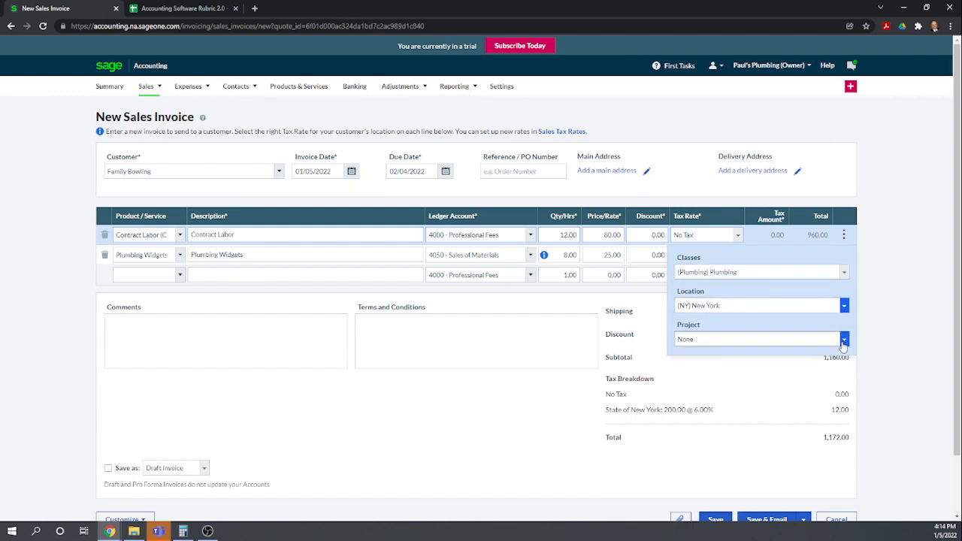
# Step: Assign the invoice's Contract Labor line to Project 2 and save the invoice
pyautogui.click(844, 340)
pyautogui.click(816, 387)
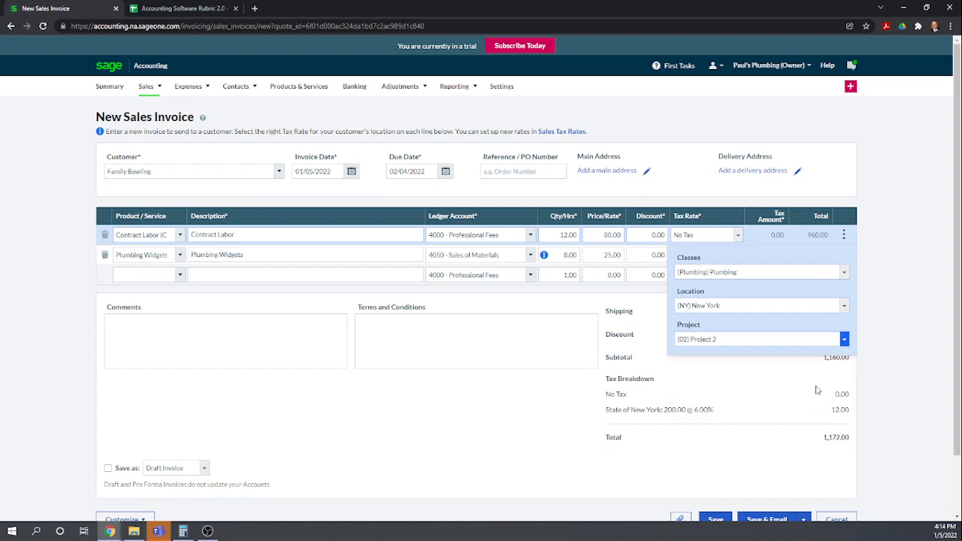
pyautogui.click(455, 426)
pyautogui.scroll(-1, 466, 432)
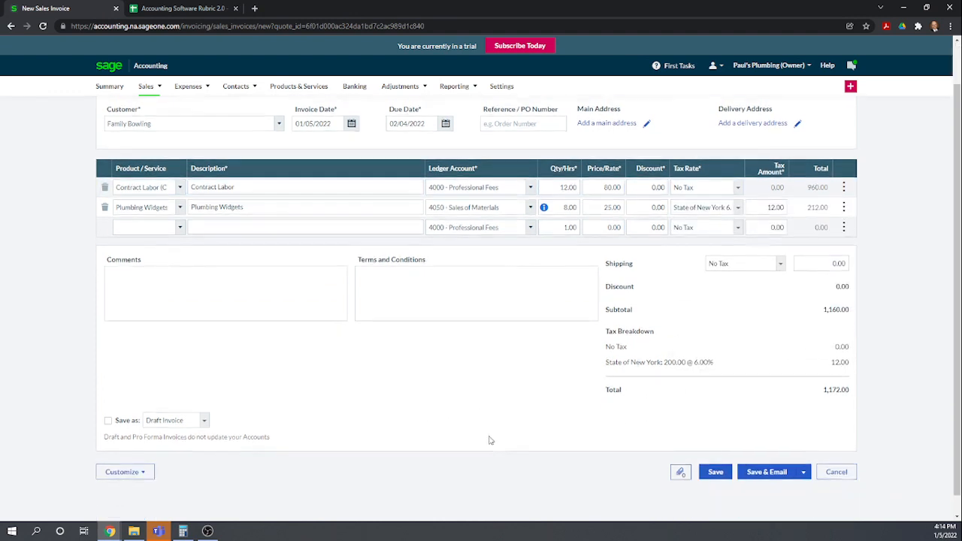
pyautogui.click(716, 471)
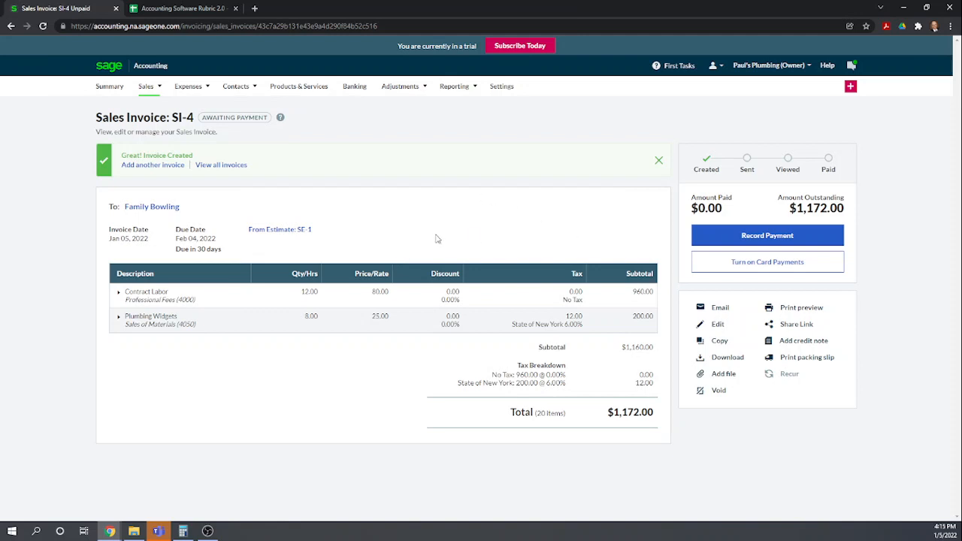
# Step: Open the full list of reports and look through the reports offered in each category
pyautogui.click(455, 86)
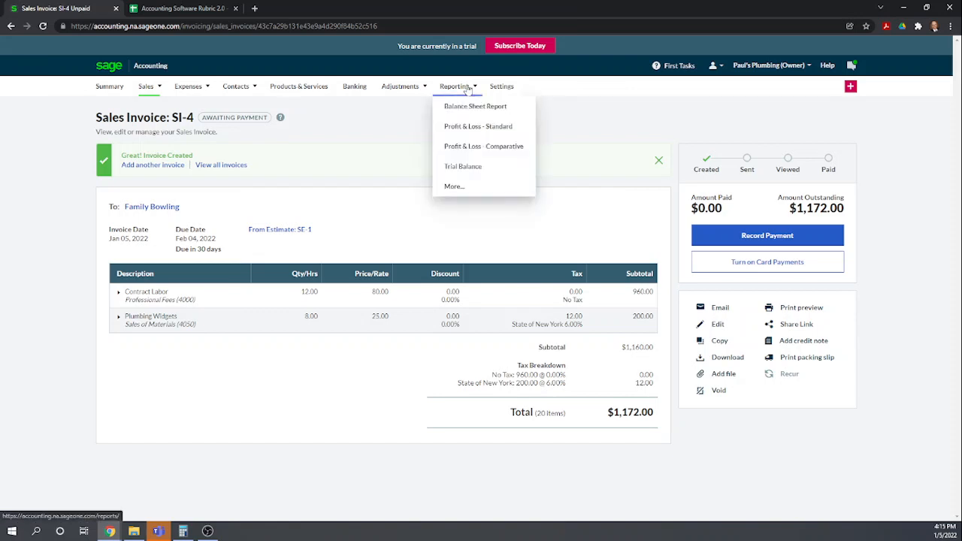
pyautogui.click(452, 189)
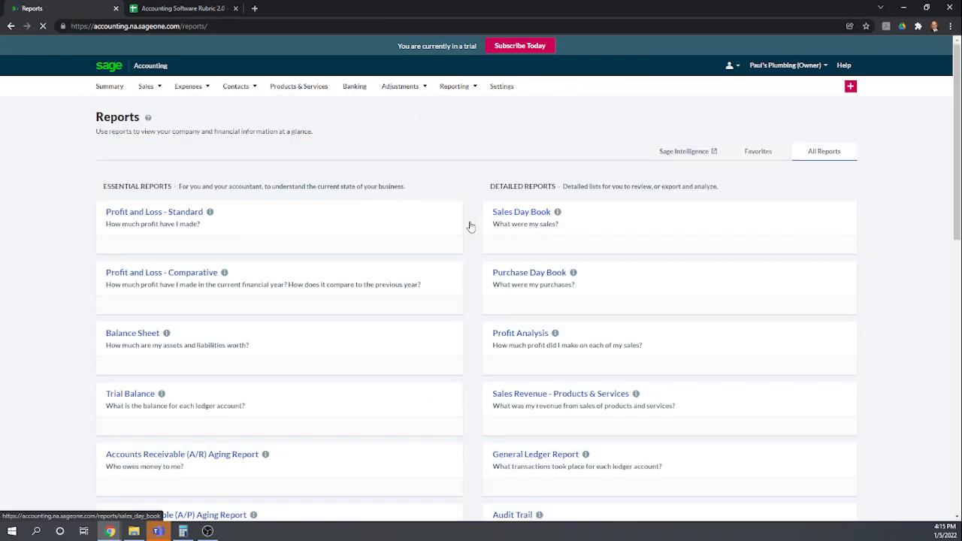
pyautogui.scroll(-1, 479, 223)
pyautogui.scroll(-2, 479, 224)
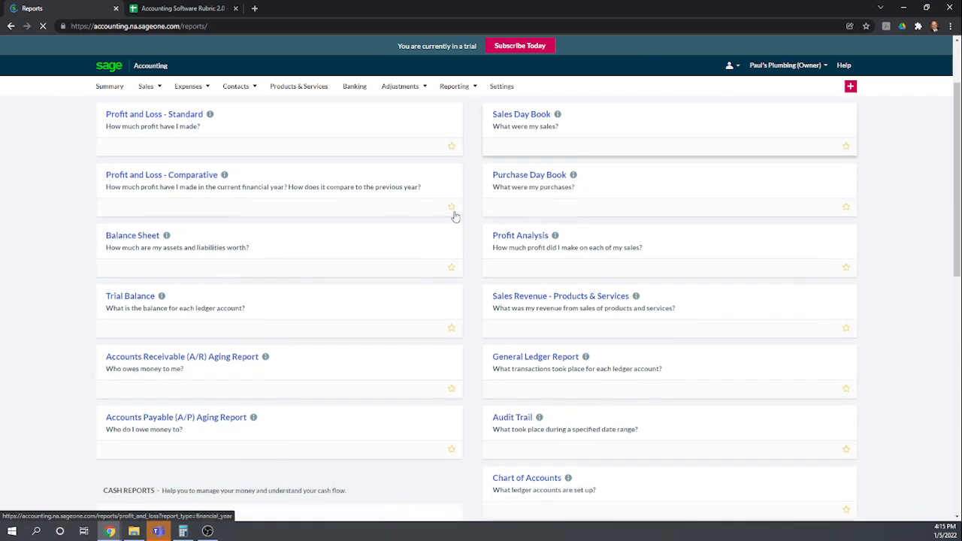
pyautogui.scroll(-2, 442, 222)
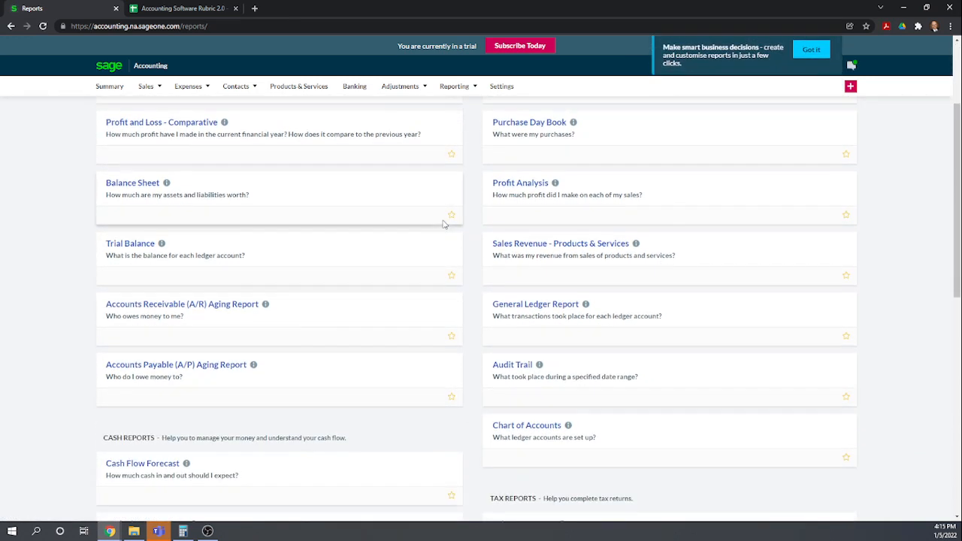
pyautogui.scroll(-2, 445, 223)
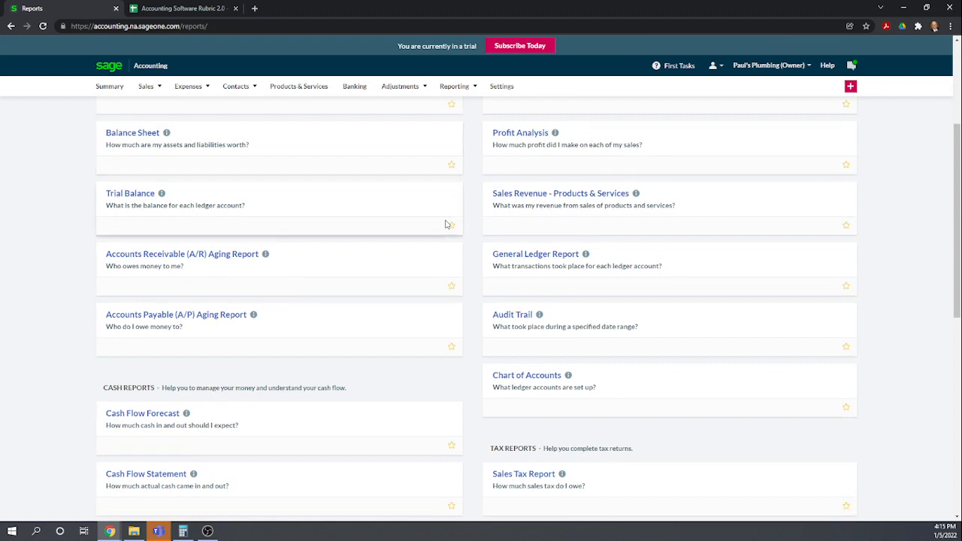
pyautogui.scroll(-2, 446, 224)
pyautogui.scroll(-2, 446, 224)
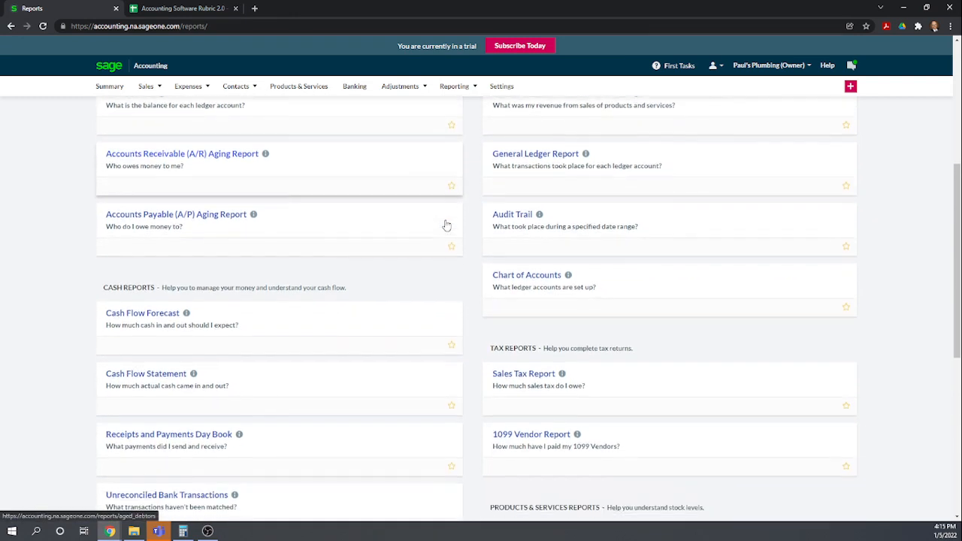
pyautogui.scroll(-2, 447, 225)
pyautogui.scroll(-2, 447, 226)
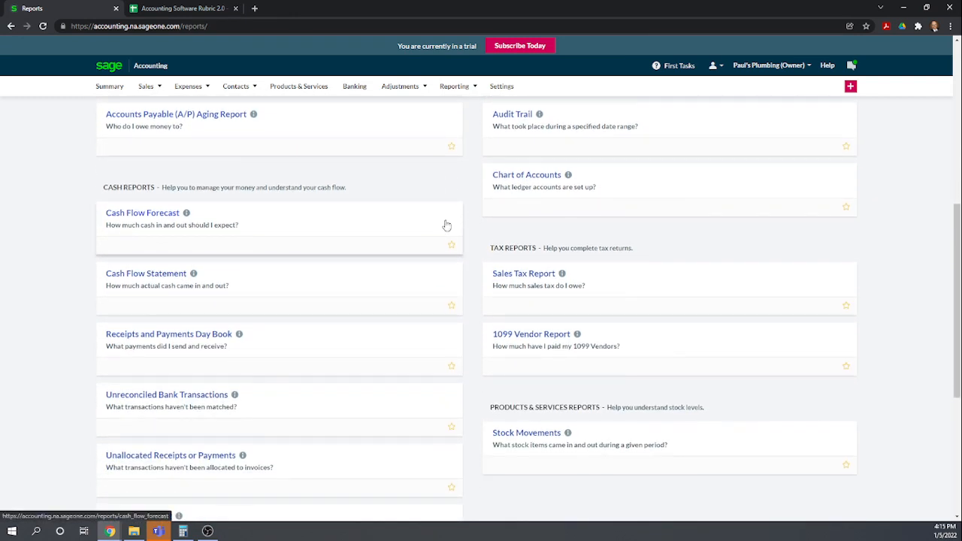
pyautogui.scroll(-2, 447, 225)
pyautogui.scroll(-2, 446, 225)
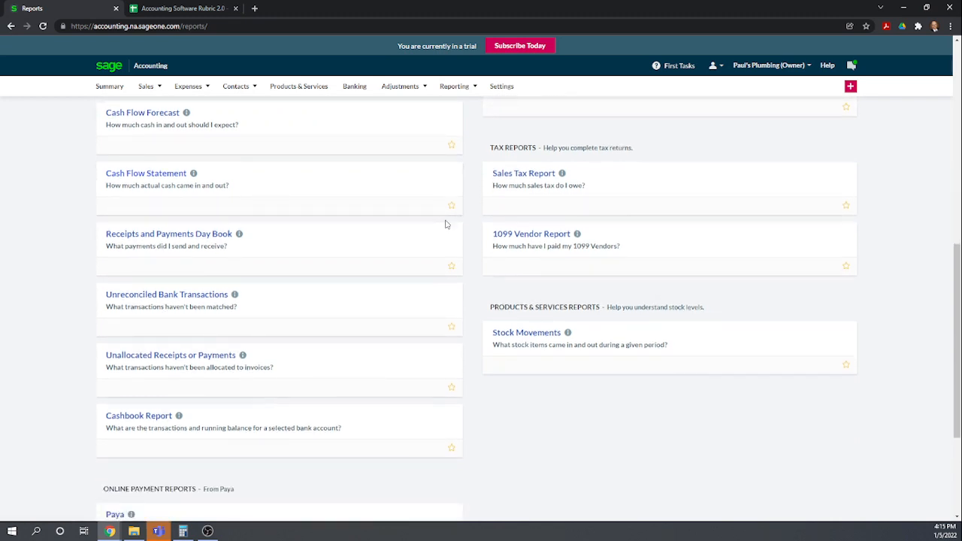
pyautogui.scroll(-5, 446, 224)
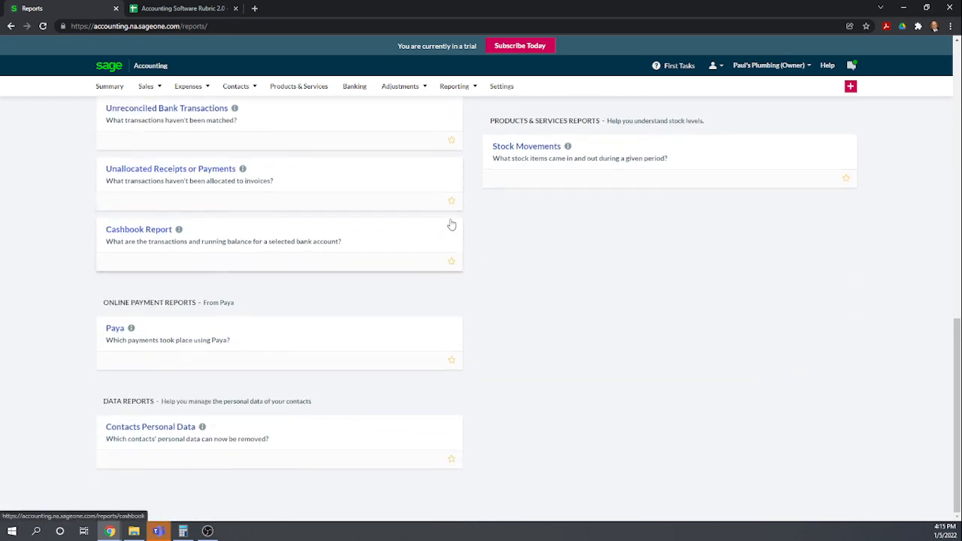
pyautogui.scroll(5, 451, 224)
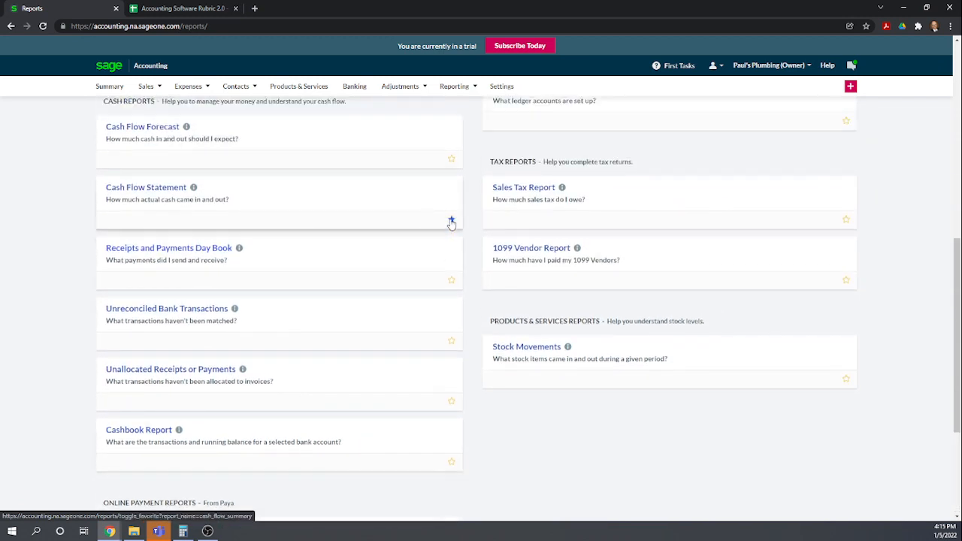
pyautogui.scroll(7, 451, 224)
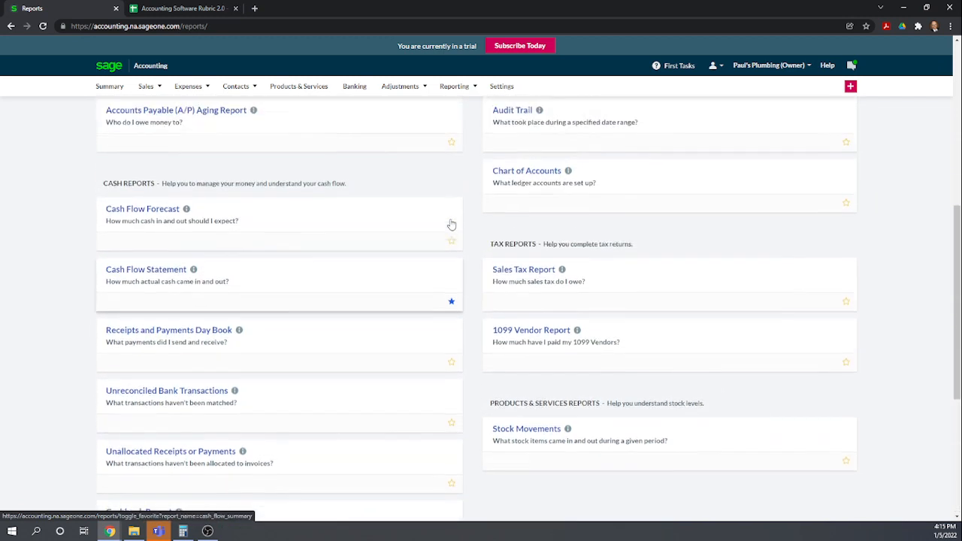
pyautogui.scroll(2, 453, 224)
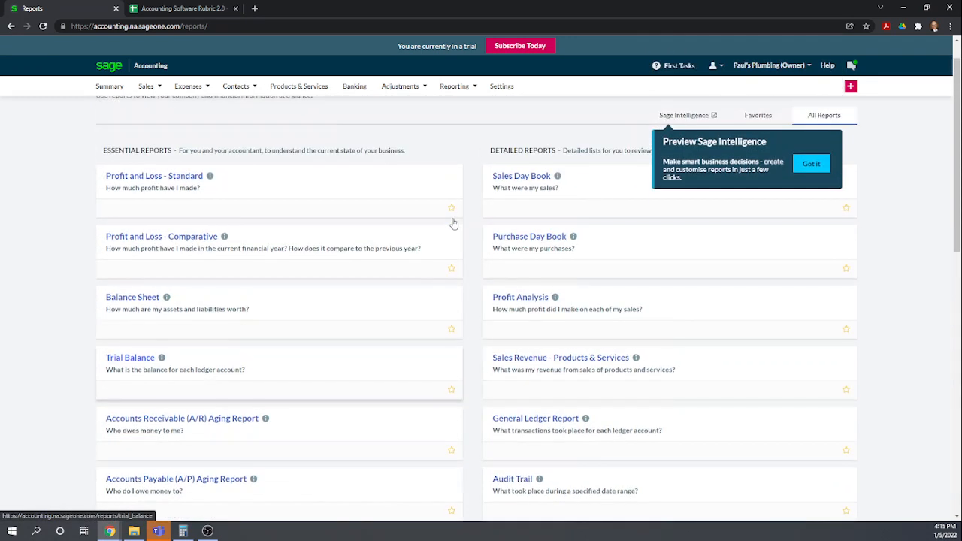
# Step: Look over the essential and detailed reports in the full report list once more
pyautogui.scroll(1, 453, 224)
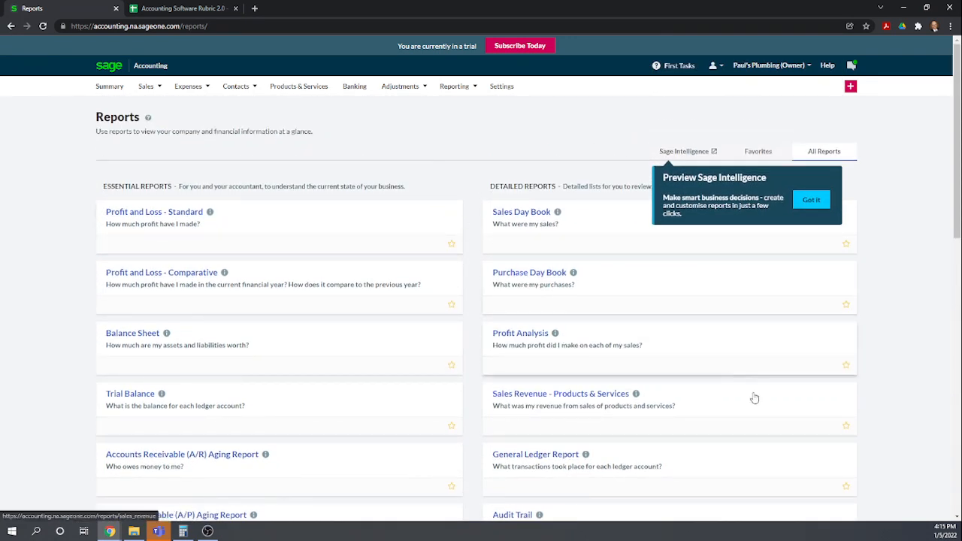
pyautogui.scroll(-1, 760, 403)
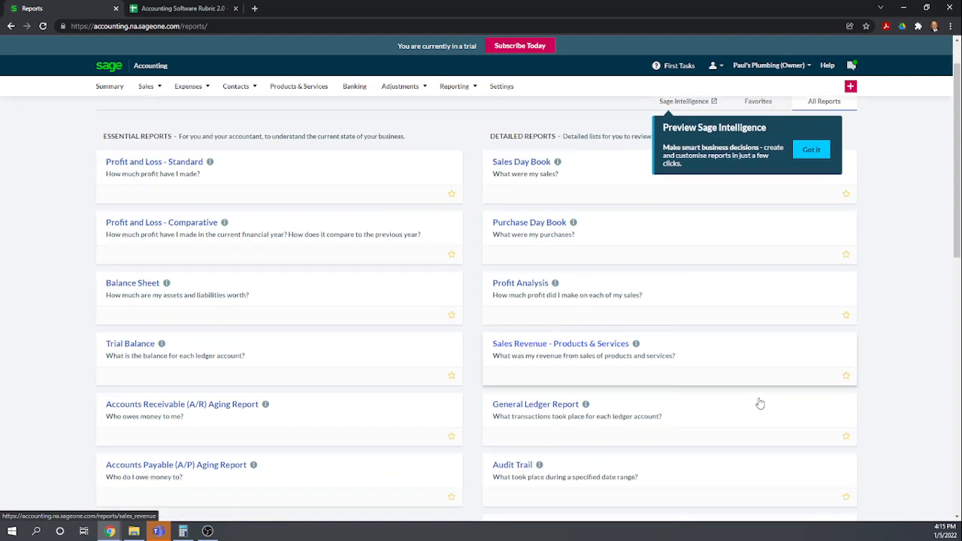
pyautogui.scroll(-2, 722, 413)
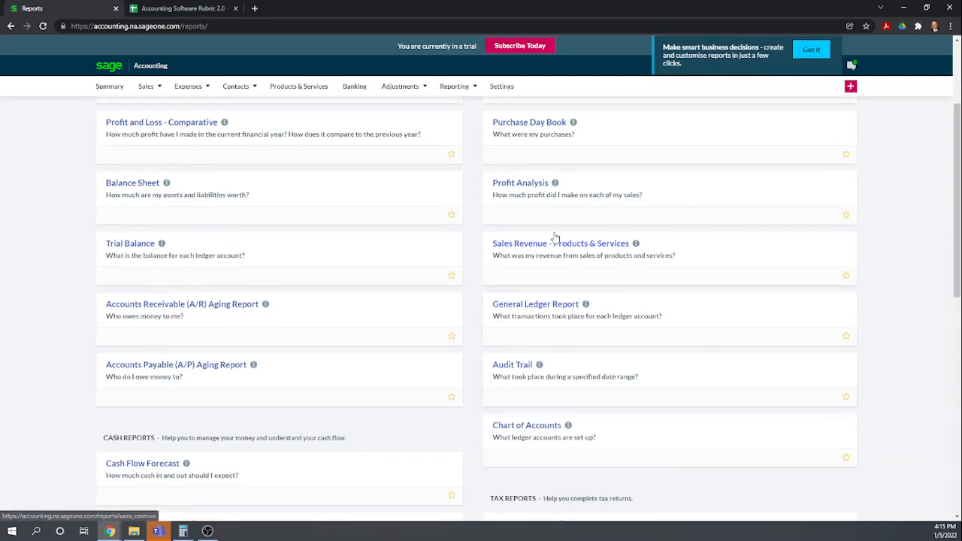
pyautogui.scroll(3, 554, 275)
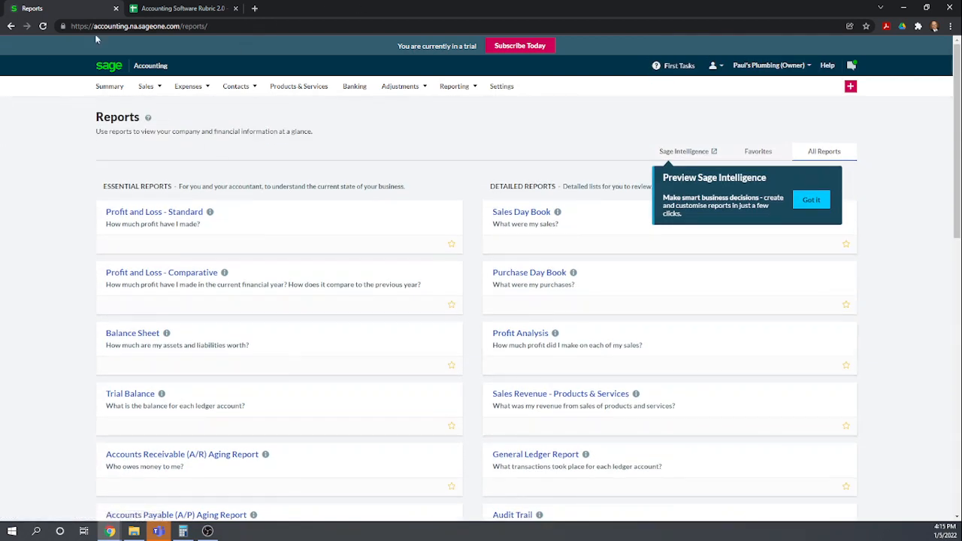
# Step: Switch to the Accounting Software Rubric 2.0 spreadsheet and score Sage Business Cloud 1 for creating an estimate and 0 for assigning it to a project
pyautogui.click(174, 7)
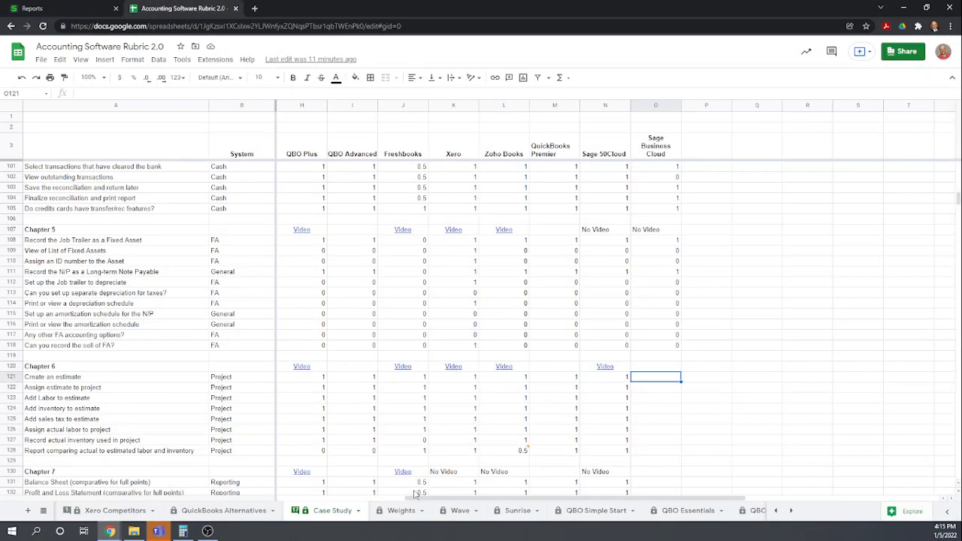
pyautogui.moveTo(415, 497); pyautogui.dragTo(590, 497)
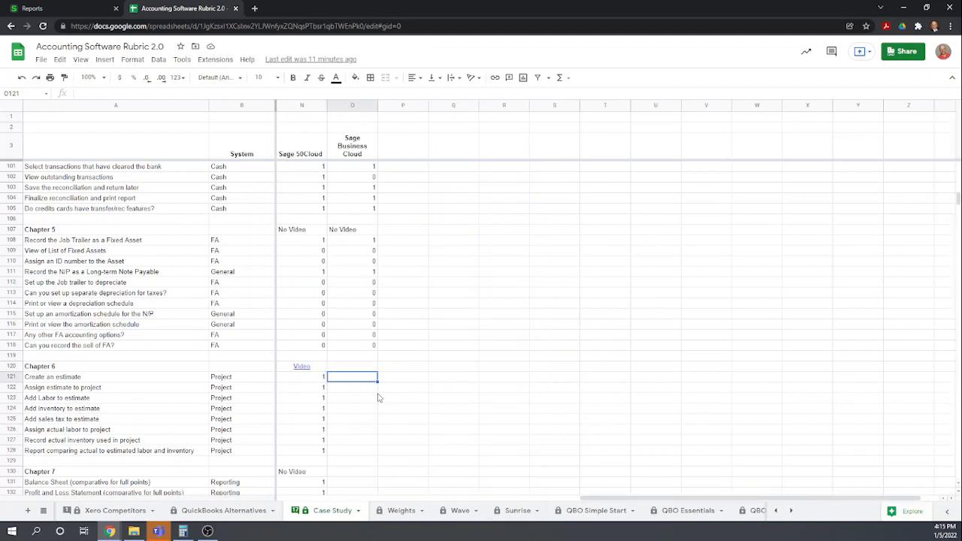
pyautogui.write('1')
pyautogui.press('Return')
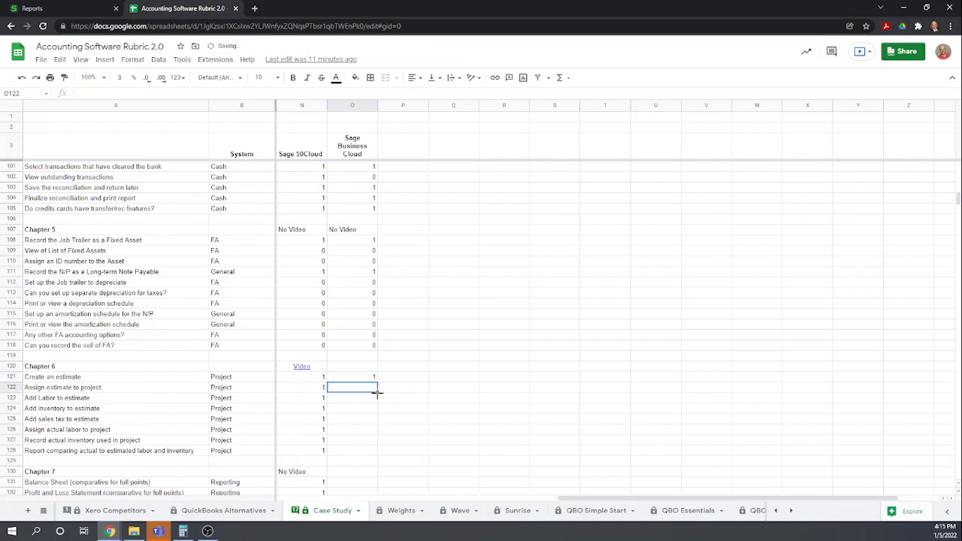
pyautogui.write('0')
pyautogui.press('Return')
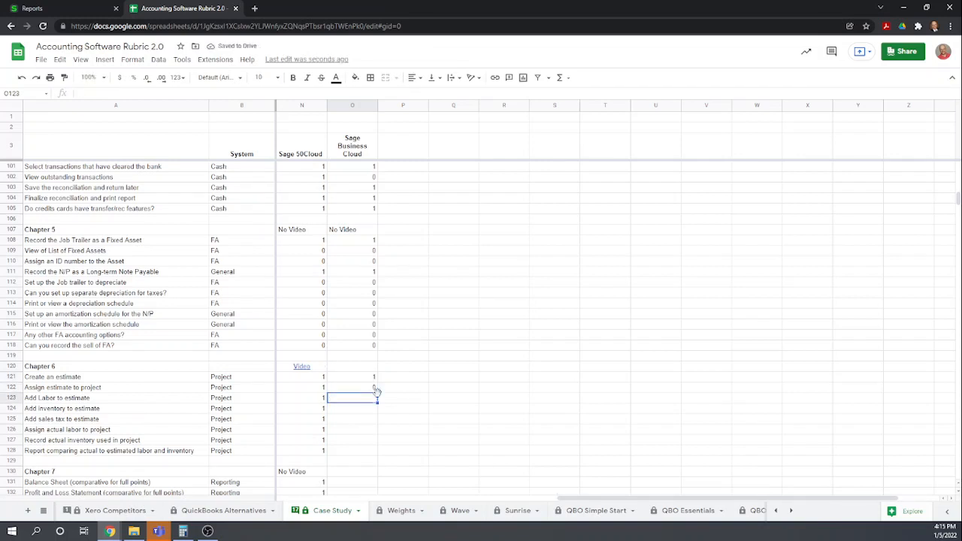
# Step: Score Sage Business Cloud 1 each for adding labor, inventory and sales tax to an estimate
pyautogui.write('1')
pyautogui.press('Return')
pyautogui.write('1')
pyautogui.press('Return')
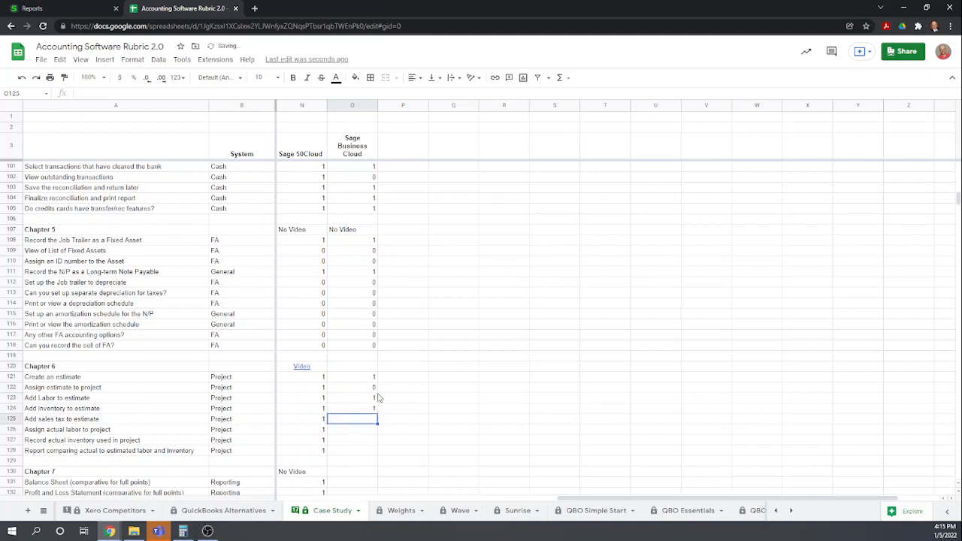
pyautogui.write('1')
pyautogui.press('Return')
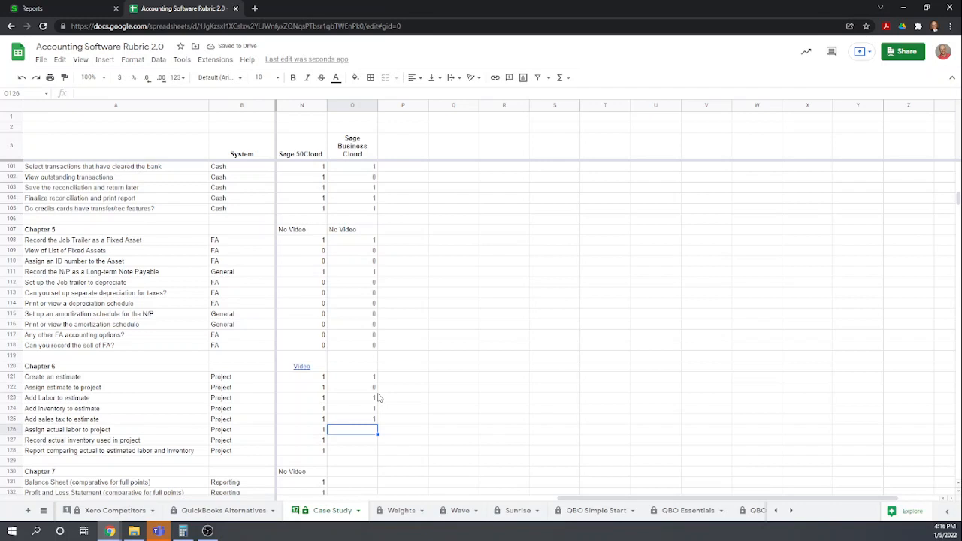
# Step: Score Sage Business Cloud 1 for assigning actual labor, 1 for recording actual inventory, and 0 for the report comparing actual to estimated labor and inventory
pyautogui.write('1')
pyautogui.press('Return')
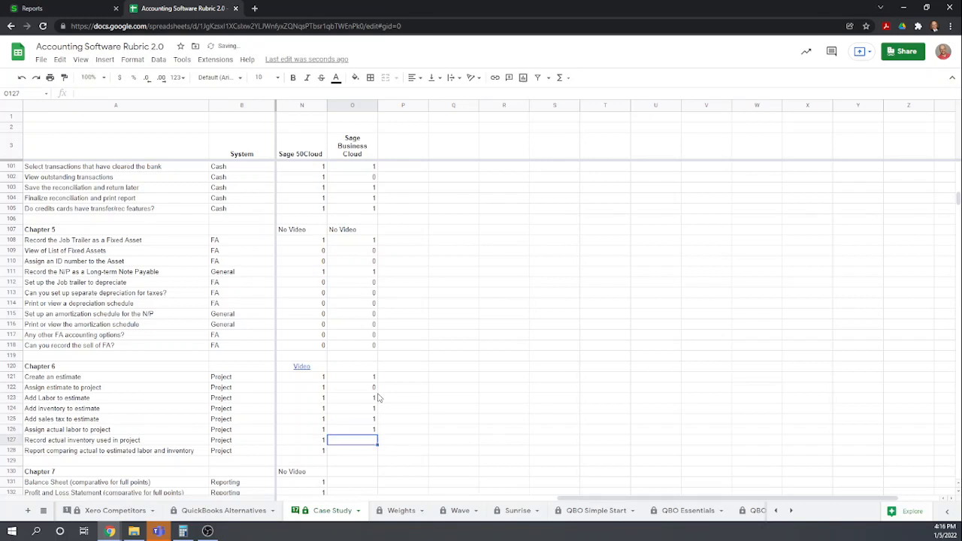
pyautogui.write('1')
pyautogui.press('Return')
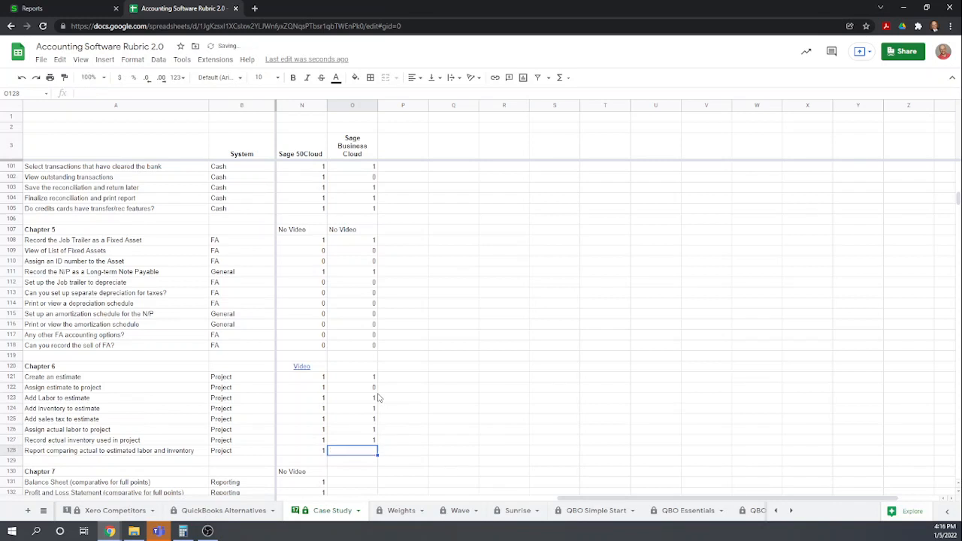
pyautogui.write('0')
pyautogui.press('Return')
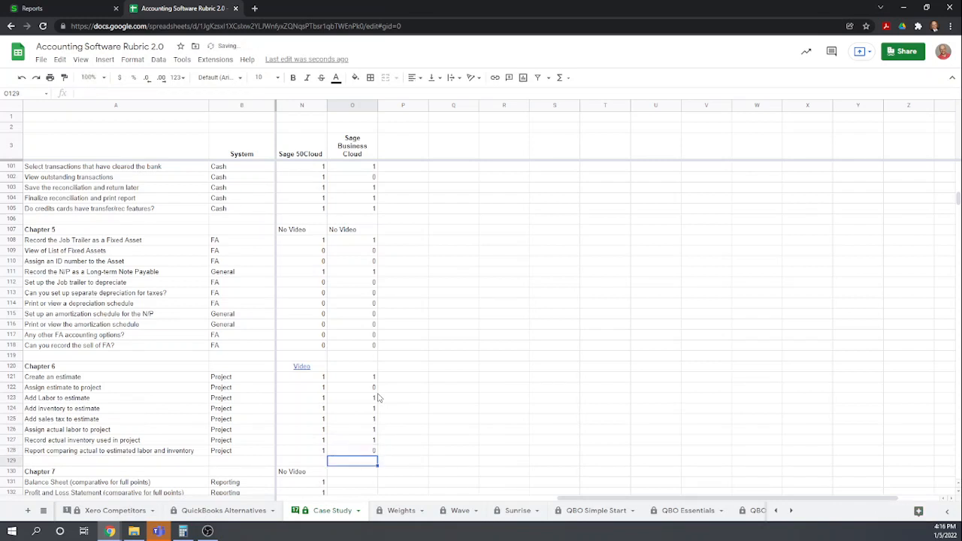